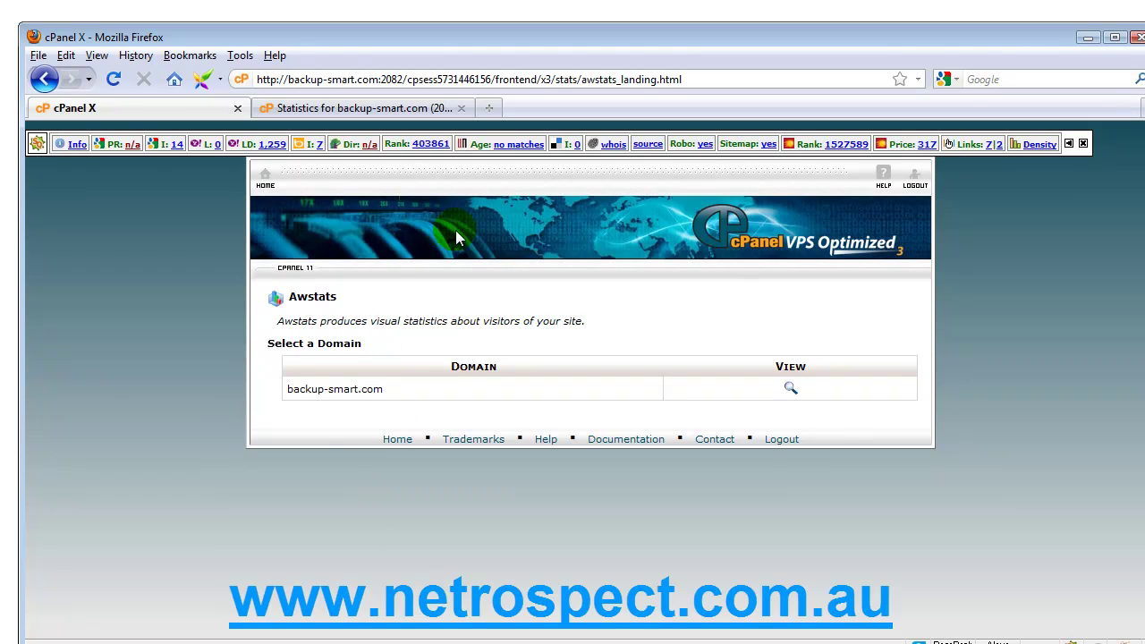
- From cPanel Home, open Awstats and launch the backup-smart.com statistics report in a new tab
{"action": "left_click", "coordinate": [261, 176]}
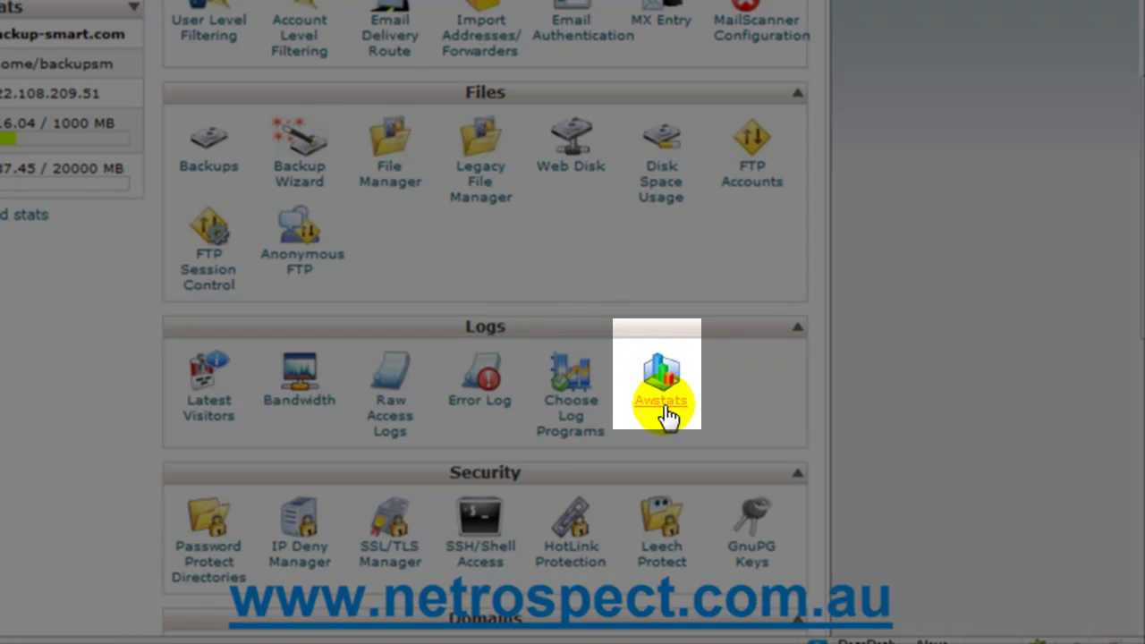
{"action": "left_click", "coordinate": [667, 413]}
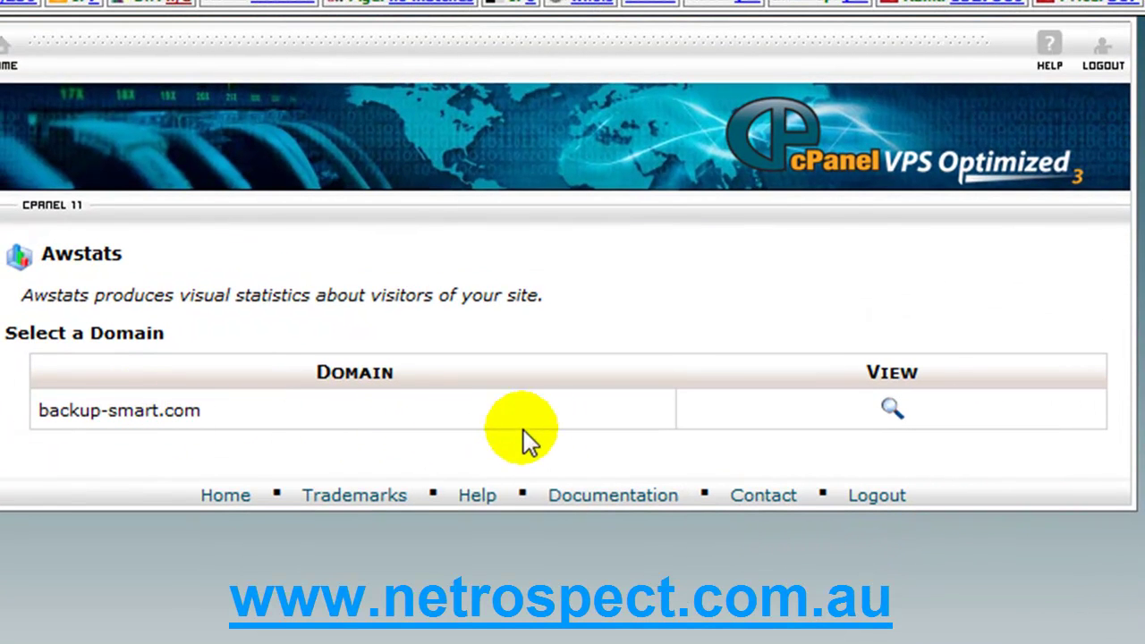
{"action": "key", "text": "ctrl+shift+d"}
{"action": "left_click_drag", "start_coordinate": [311, 430], "coordinate": [333, 426]}
{"action": "mouse_move", "coordinate": [438, 388]}
{"action": "left_mouse_down"}
{"action": "mouse_move", "coordinate": [229, 438]}
{"action": "mouse_move", "coordinate": [288, 463]}
{"action": "left_mouse_up"}
{"action": "key", "text": "Escape"}
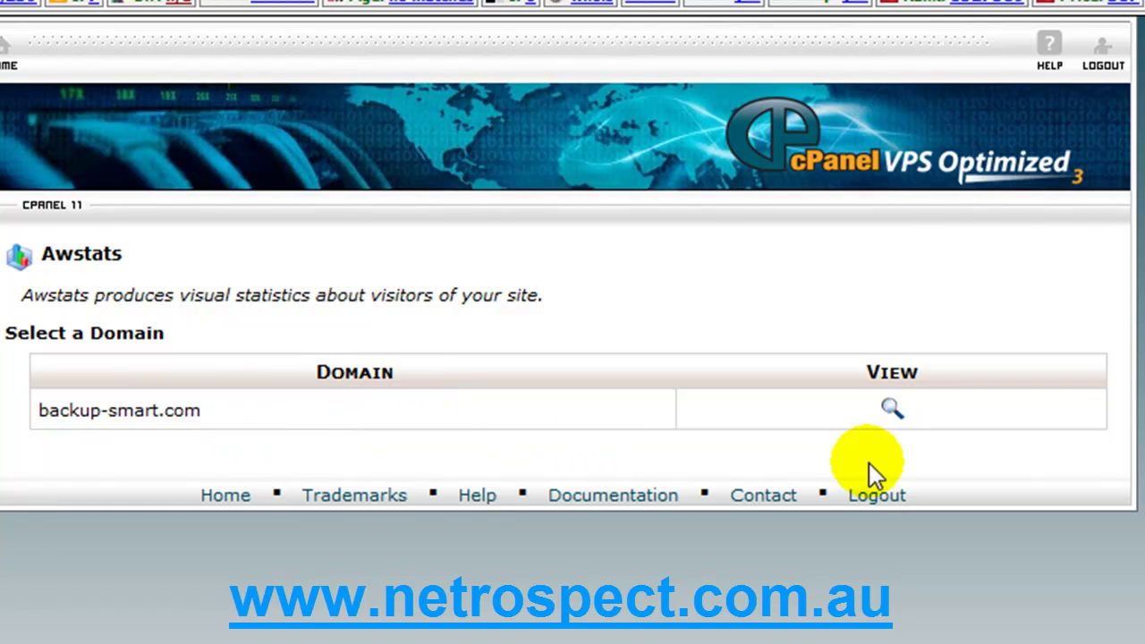
{"action": "left_click", "coordinate": [890, 410]}
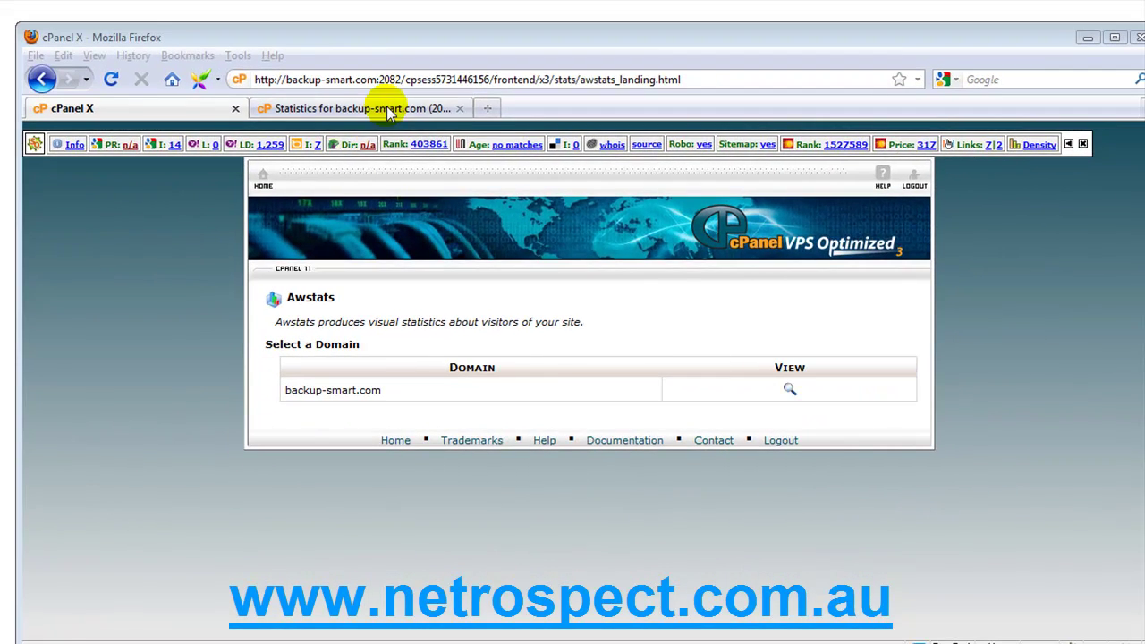
- Switch to the backup-smart.com statistics tab and review the Nov 2010 Summary and Monthly history chart
{"action": "left_click", "coordinate": [385, 108]}
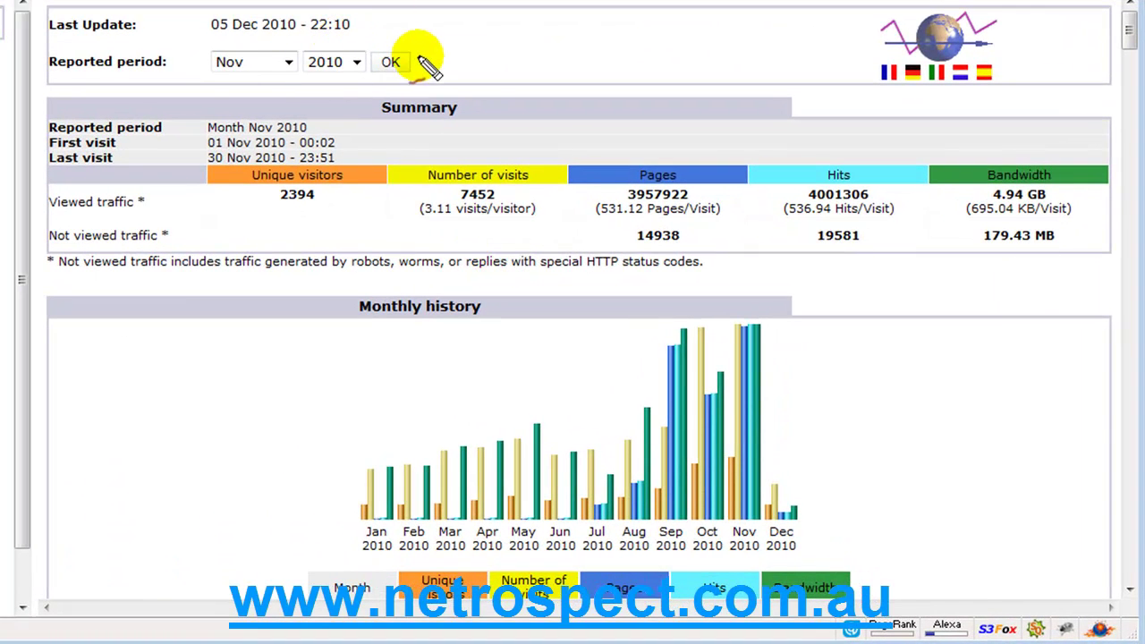
{"action": "left_click_drag", "start_coordinate": [419, 54], "coordinate": [499, 49]}
{"action": "left_click_drag", "start_coordinate": [425, 45], "coordinate": [421, 56]}
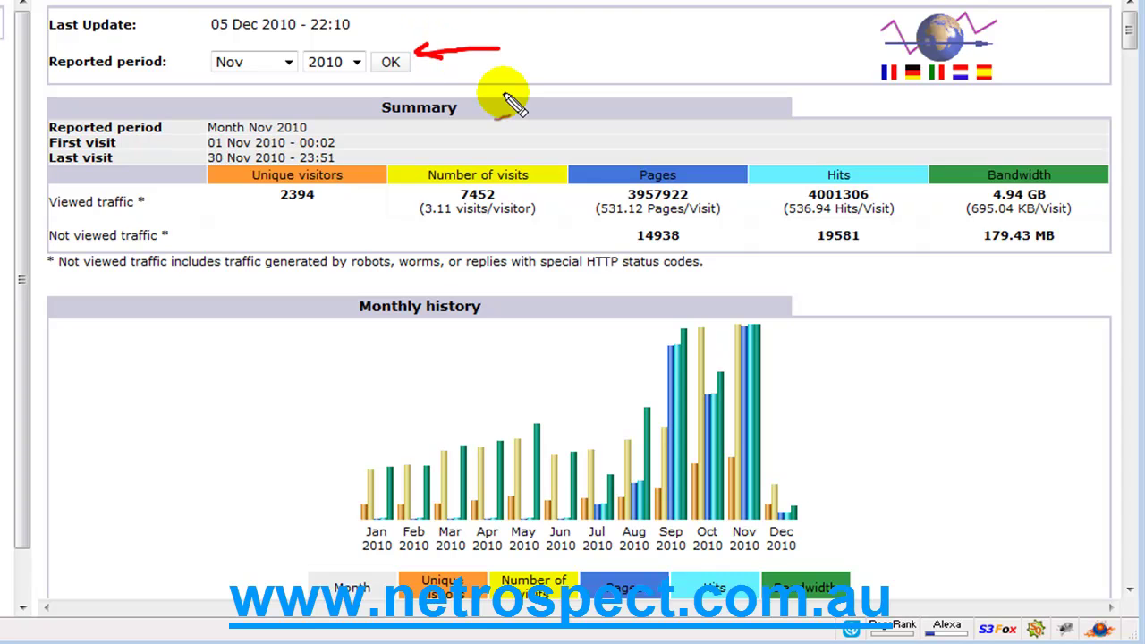
{"action": "key", "text": "Escape"}
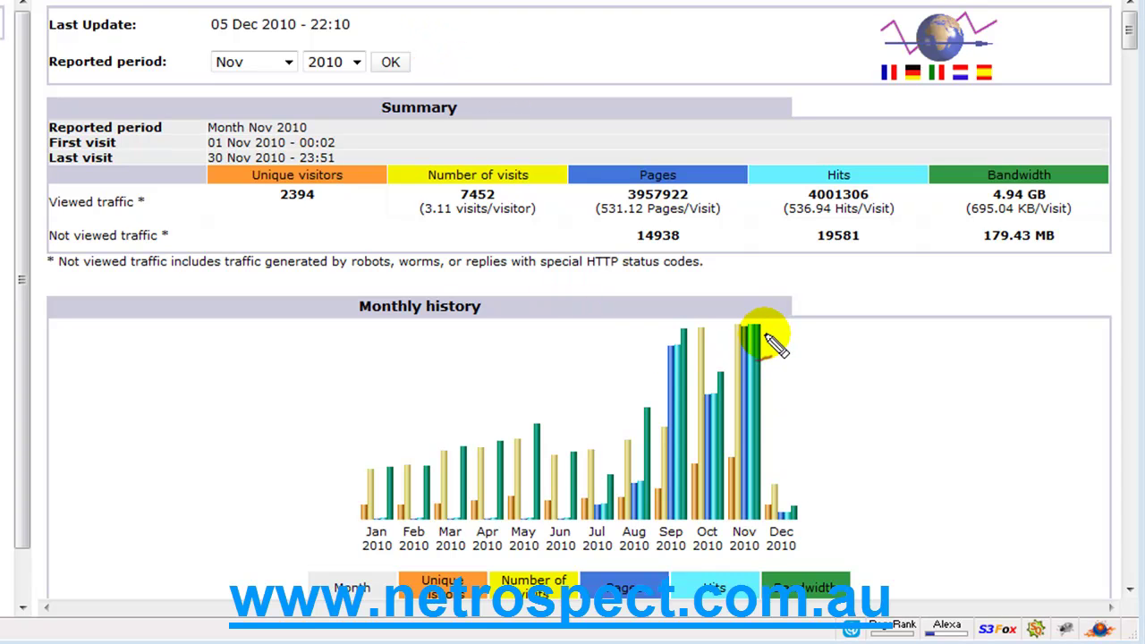
{"action": "left_click_drag", "start_coordinate": [766, 333], "coordinate": [788, 457]}
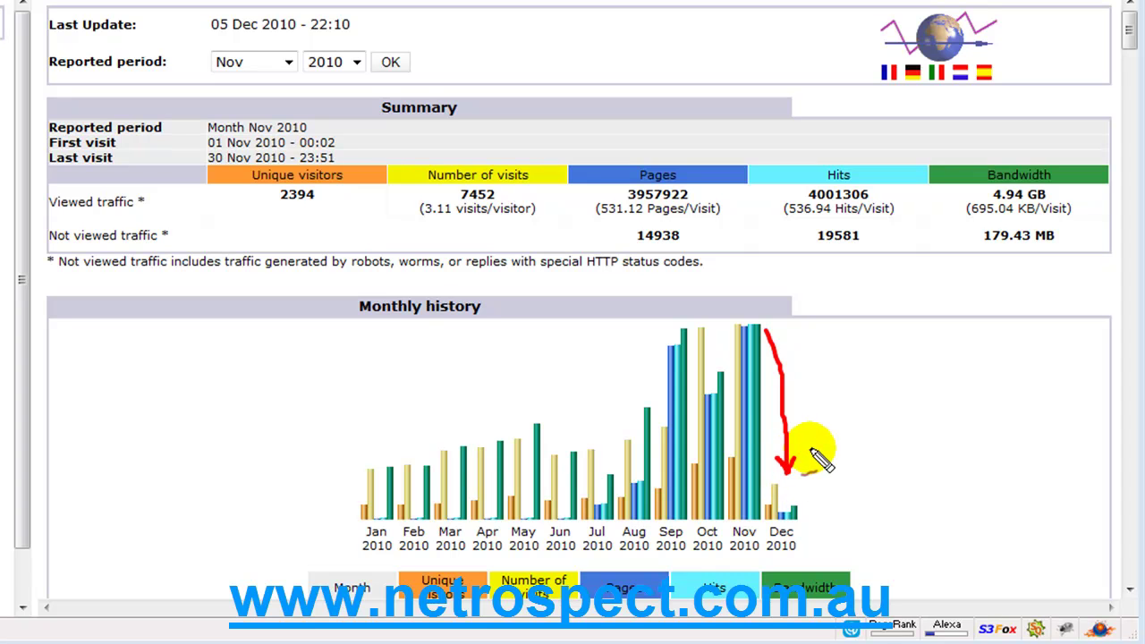
{"action": "left_click", "coordinate": [762, 334]}
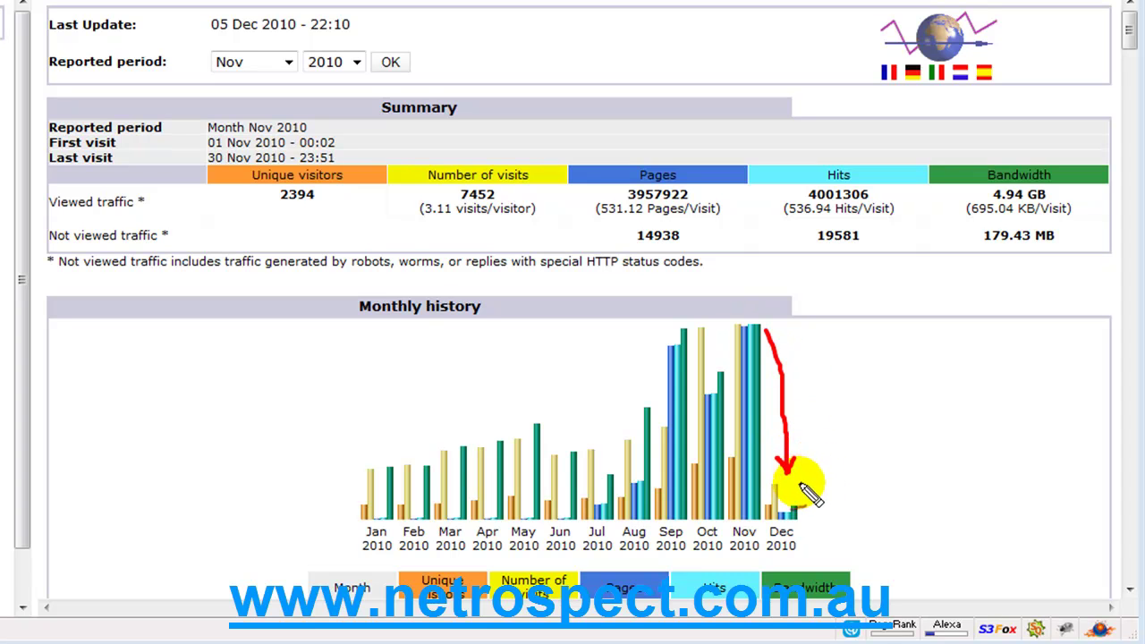
{"action": "left_click_drag", "start_coordinate": [860, 474], "coordinate": [804, 481]}
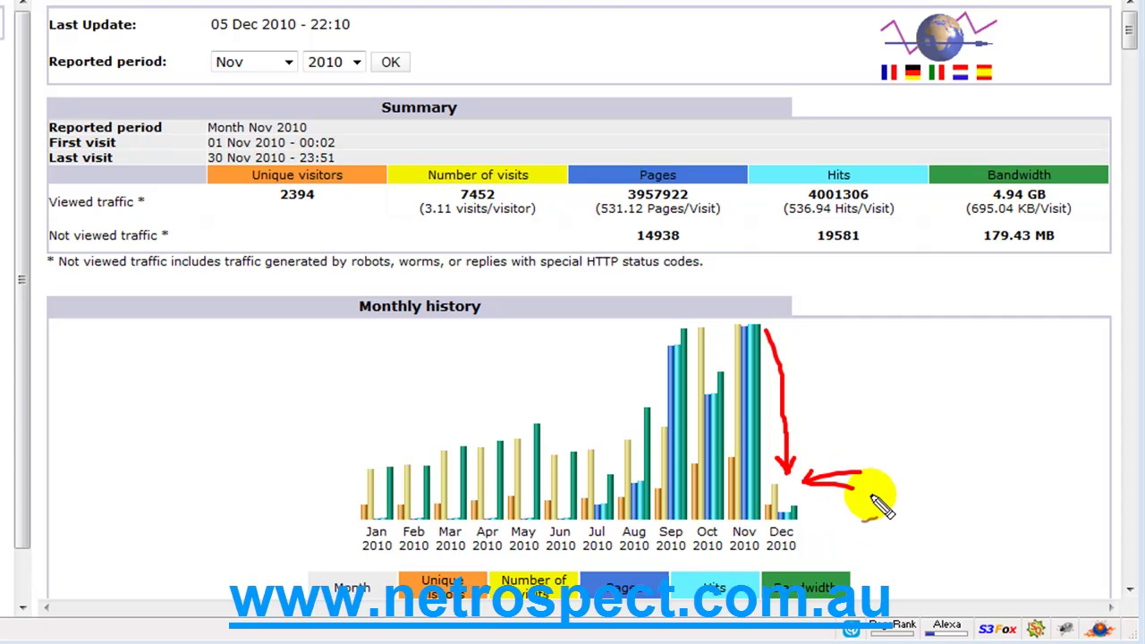
{"action": "key", "text": "Escape"}
{"action": "mouse_move", "coordinate": [760, 343]}
{"action": "left_click_drag", "start_coordinate": [743, 264], "coordinate": [748, 311]}
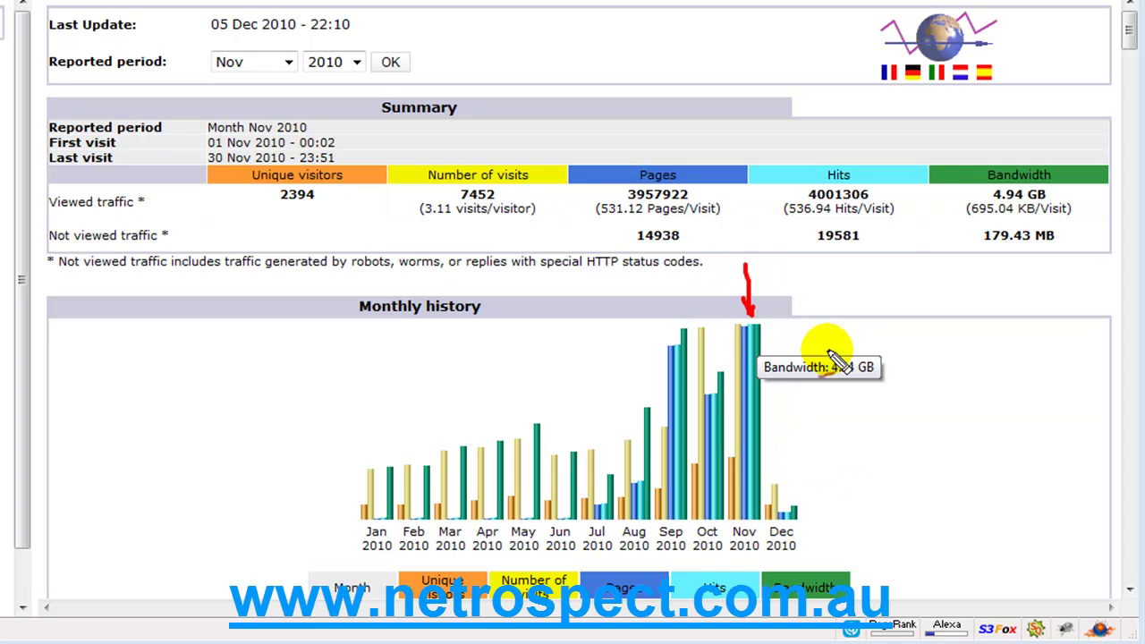
{"action": "key", "text": "Escape"}
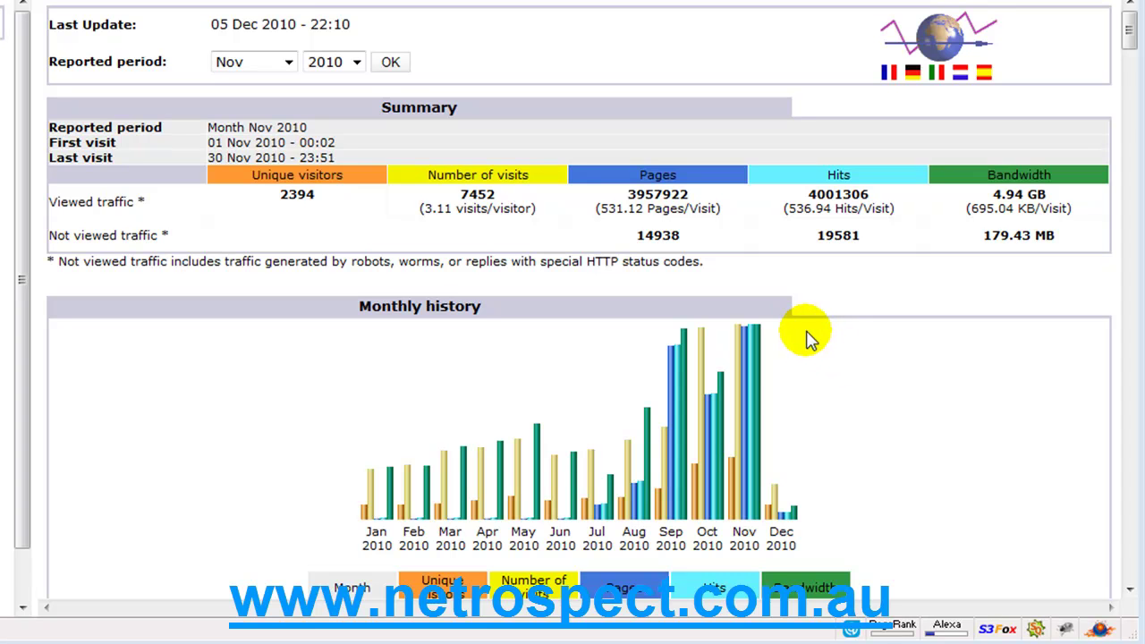
{"action": "mouse_move", "coordinate": [372, 487]}
{"action": "left_mouse_down"}
{"action": "mouse_move", "coordinate": [435, 487]}
{"action": "mouse_move", "coordinate": [657, 433]}
{"action": "mouse_move", "coordinate": [734, 356]}
{"action": "left_mouse_up"}
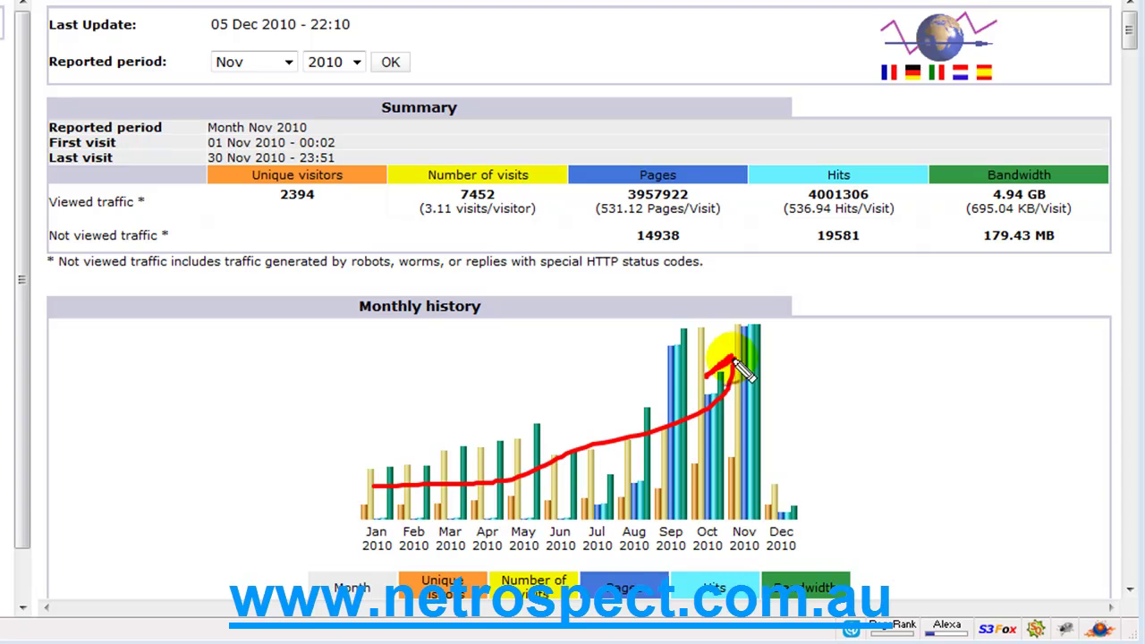
{"action": "key", "text": "Escape"}
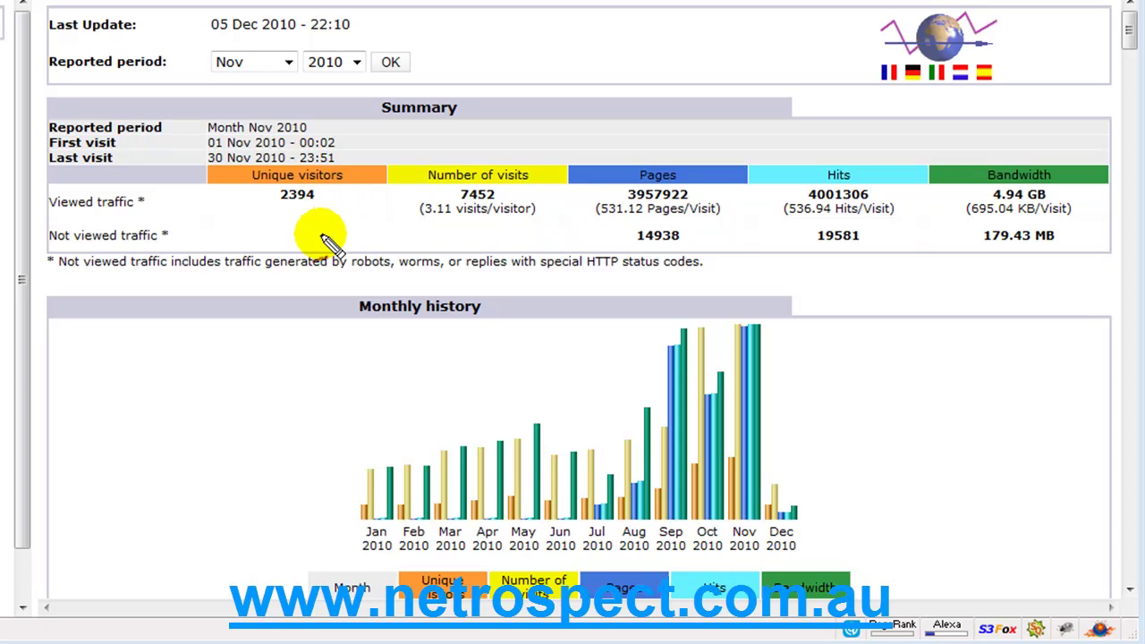
{"action": "mouse_move", "coordinate": [306, 214]}
{"action": "left_mouse_down"}
{"action": "mouse_move", "coordinate": [307, 258]}
{"action": "mouse_move", "coordinate": [307, 209]}
{"action": "mouse_move", "coordinate": [306, 223]}
{"action": "mouse_move", "coordinate": [304, 208]}
{"action": "mouse_move", "coordinate": [294, 215]}
{"action": "mouse_move", "coordinate": [340, 231]}
{"action": "left_mouse_up"}
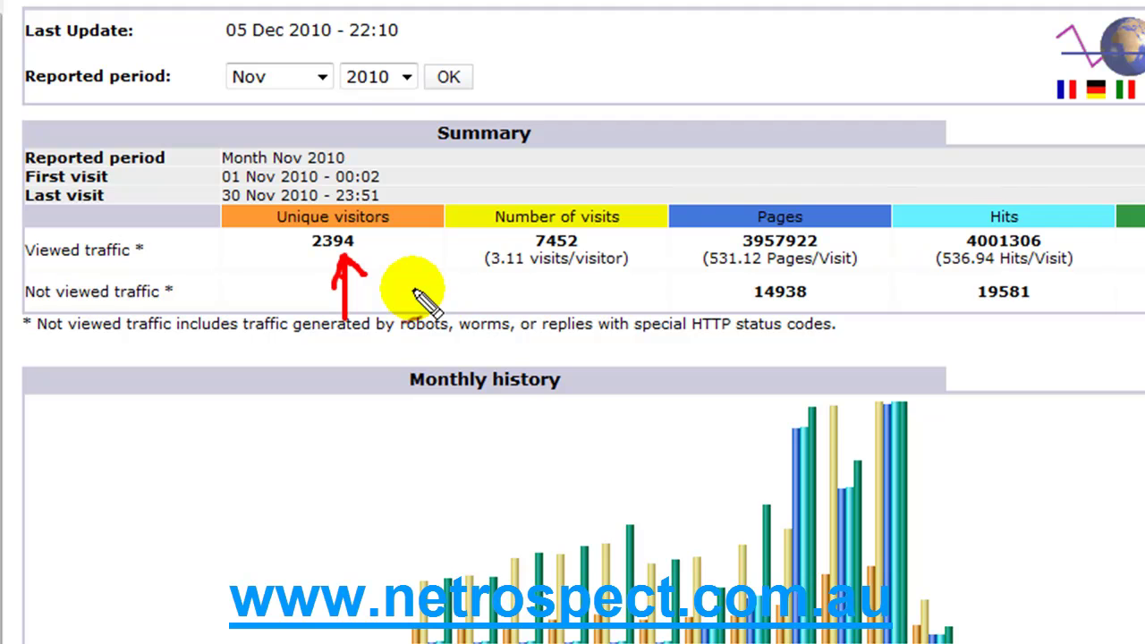
{"action": "mouse_move", "coordinate": [563, 265]}
{"action": "left_mouse_down"}
{"action": "mouse_move", "coordinate": [566, 314]}
{"action": "mouse_move", "coordinate": [561, 265]}
{"action": "mouse_move", "coordinate": [580, 282]}
{"action": "left_mouse_up"}
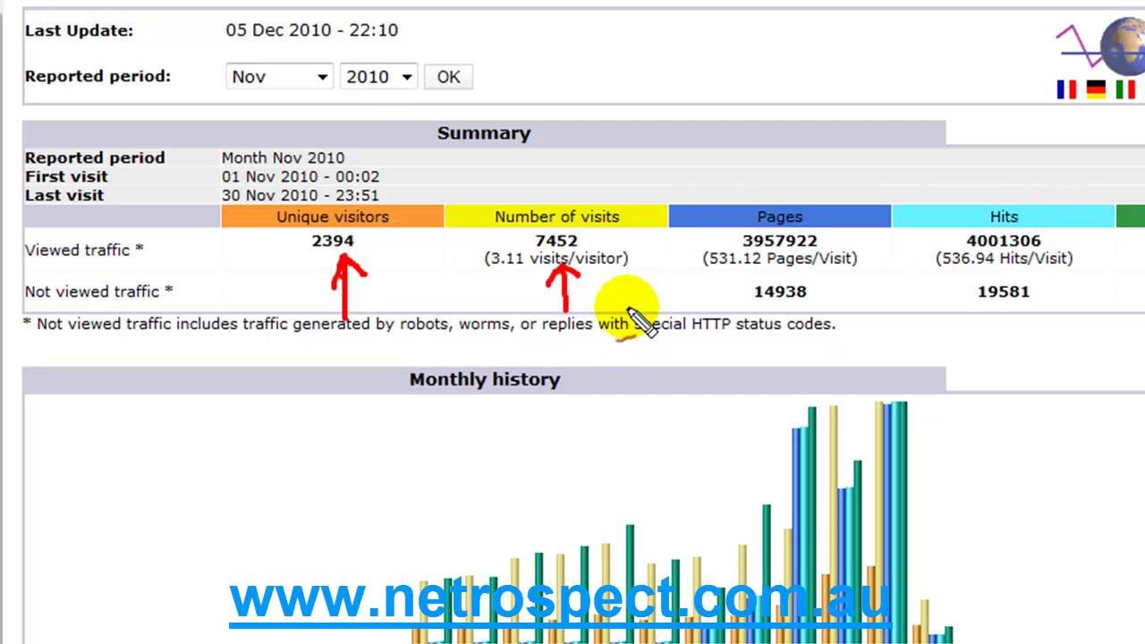
{"action": "left_click_drag", "start_coordinate": [490, 274], "coordinate": [527, 273]}
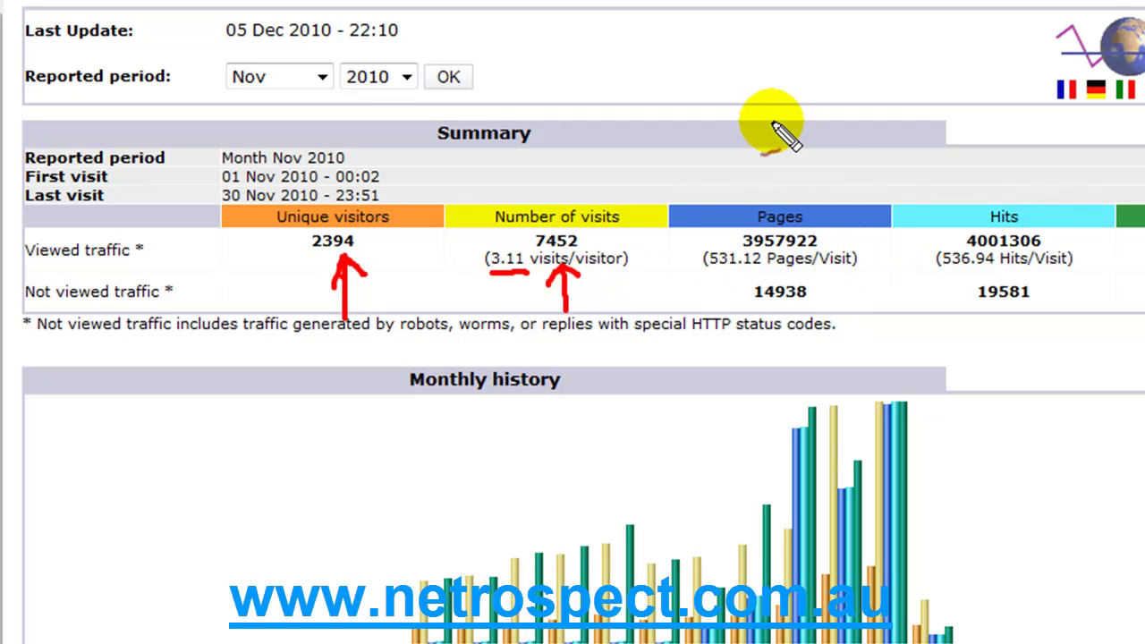
{"action": "mouse_move", "coordinate": [770, 125]}
{"action": "left_mouse_down"}
{"action": "mouse_move", "coordinate": [779, 199]}
{"action": "mouse_move", "coordinate": [793, 181]}
{"action": "left_mouse_up"}
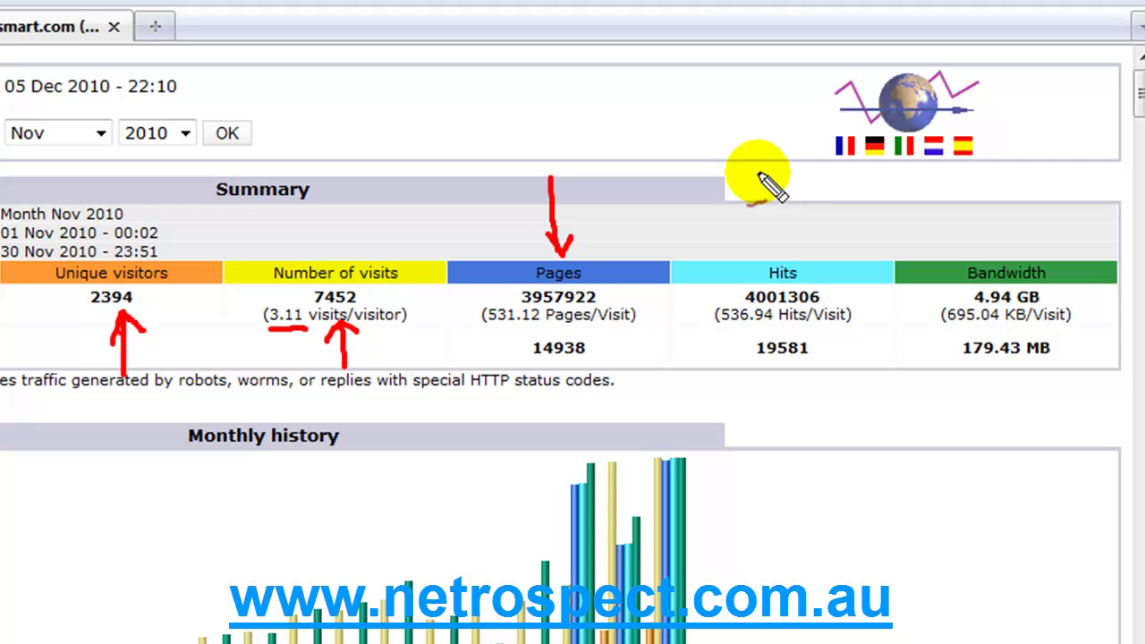
- Review the Nov 2010 Summary: 2394 unique visitors, 7452 visits, 4001306 hits, 4.94 GB bandwidth
{"action": "left_click_drag", "start_coordinate": [970, 122], "coordinate": [968, 193]}
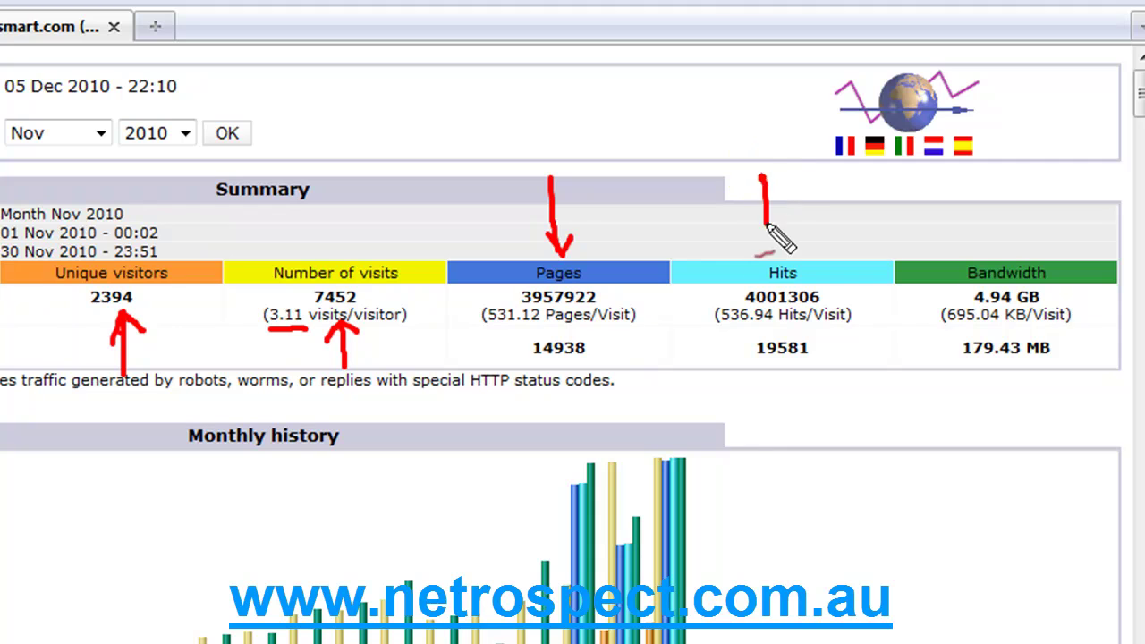
{"action": "mouse_move", "coordinate": [761, 247]}
{"action": "left_mouse_down"}
{"action": "mouse_move", "coordinate": [742, 229]}
{"action": "mouse_move", "coordinate": [756, 243]}
{"action": "mouse_move", "coordinate": [780, 240]}
{"action": "left_mouse_up"}
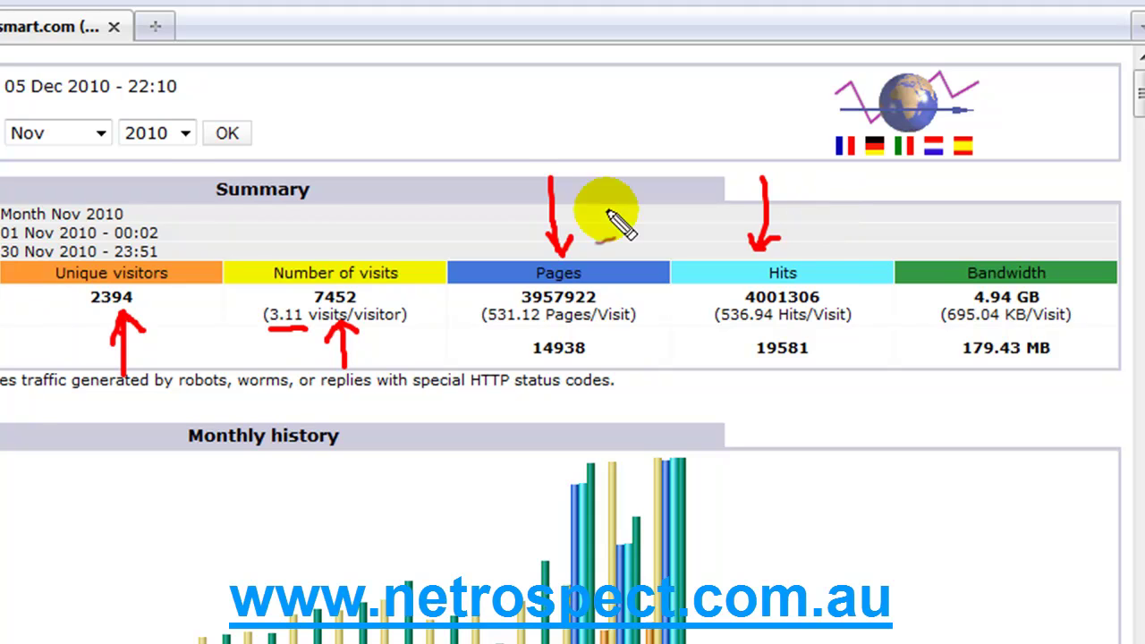
{"action": "mouse_move", "coordinate": [101, 192]}
{"action": "left_mouse_down"}
{"action": "mouse_move", "coordinate": [118, 187]}
{"action": "mouse_move", "coordinate": [105, 255]}
{"action": "mouse_move", "coordinate": [124, 236]}
{"action": "left_mouse_up"}
{"action": "mouse_move", "coordinate": [345, 160]}
{"action": "left_mouse_down"}
{"action": "mouse_move", "coordinate": [340, 277]}
{"action": "mouse_move", "coordinate": [328, 272]}
{"action": "mouse_move", "coordinate": [353, 255]}
{"action": "left_mouse_up"}
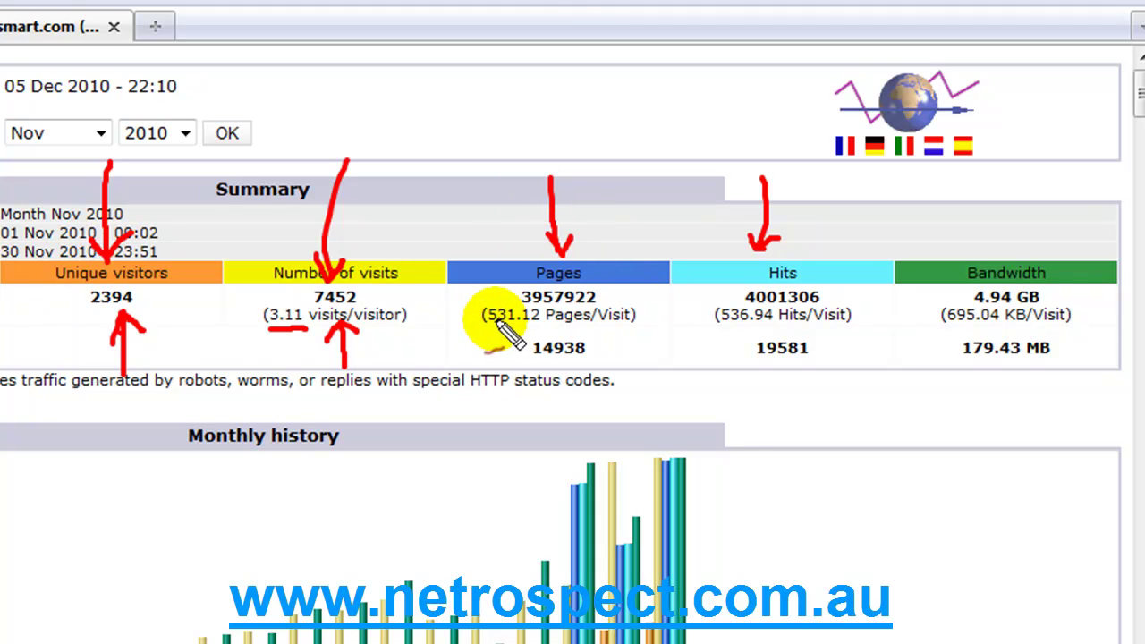
{"action": "mouse_move", "coordinate": [497, 320]}
{"action": "left_mouse_down"}
{"action": "mouse_move", "coordinate": [545, 331]}
{"action": "mouse_move", "coordinate": [484, 327]}
{"action": "mouse_move", "coordinate": [535, 337]}
{"action": "left_mouse_up"}
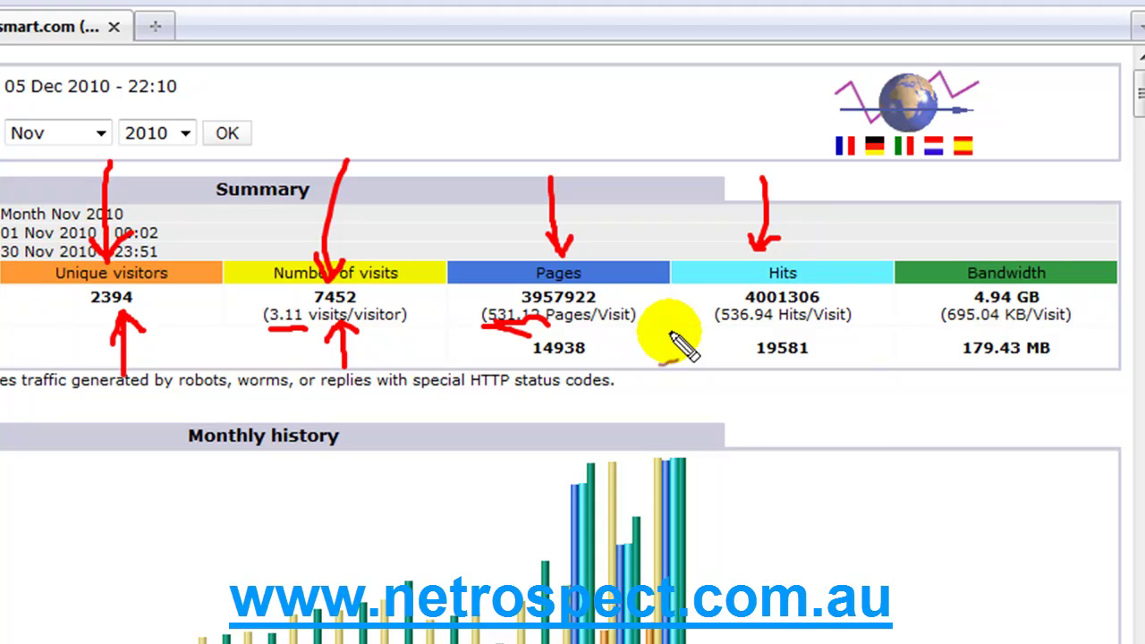
{"action": "mouse_move", "coordinate": [1002, 179]}
{"action": "left_mouse_down"}
{"action": "mouse_move", "coordinate": [999, 255]}
{"action": "mouse_move", "coordinate": [1026, 225]}
{"action": "left_mouse_up"}
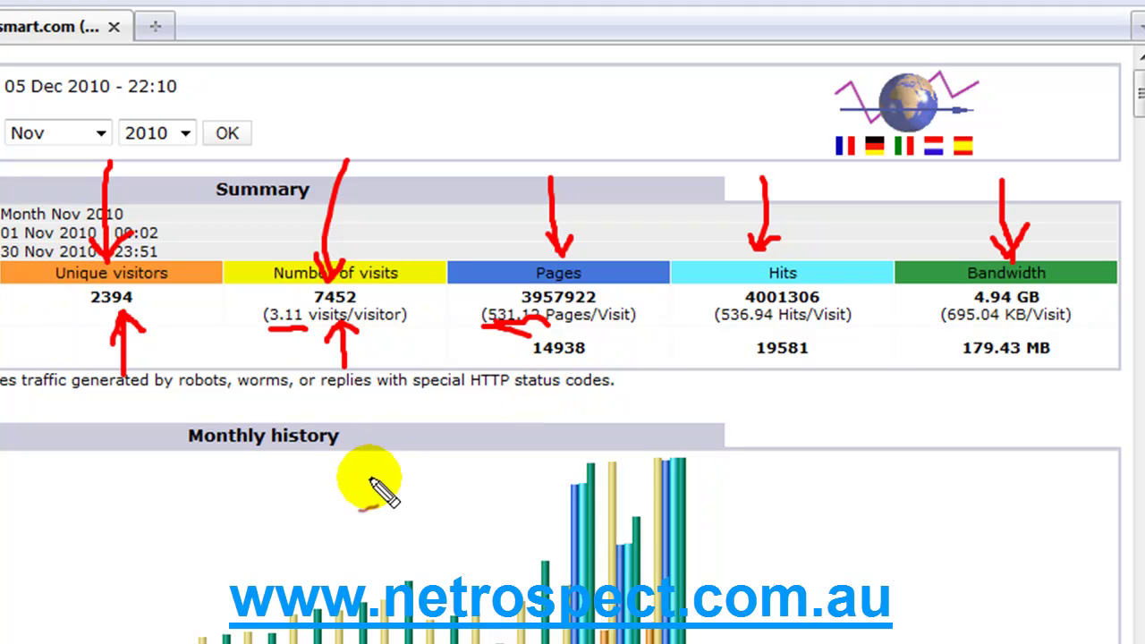
- Scroll down to the Days of month table, which peaks on 08 Nov at 588.71 MB
{"action": "key", "text": "e"}
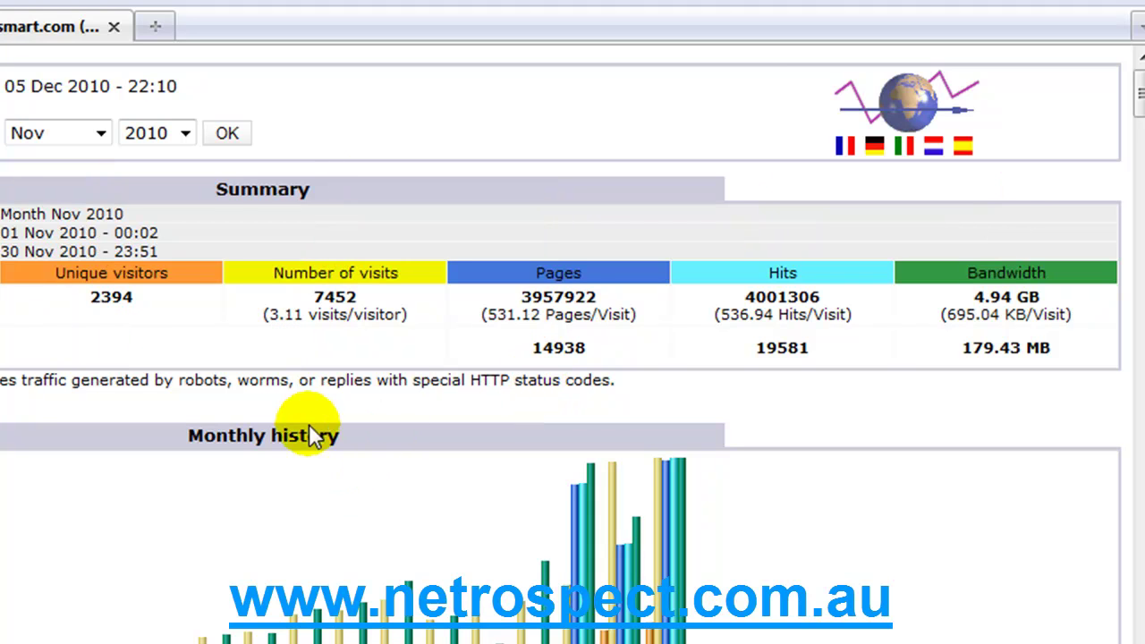
{"action": "key", "text": "Escape"}
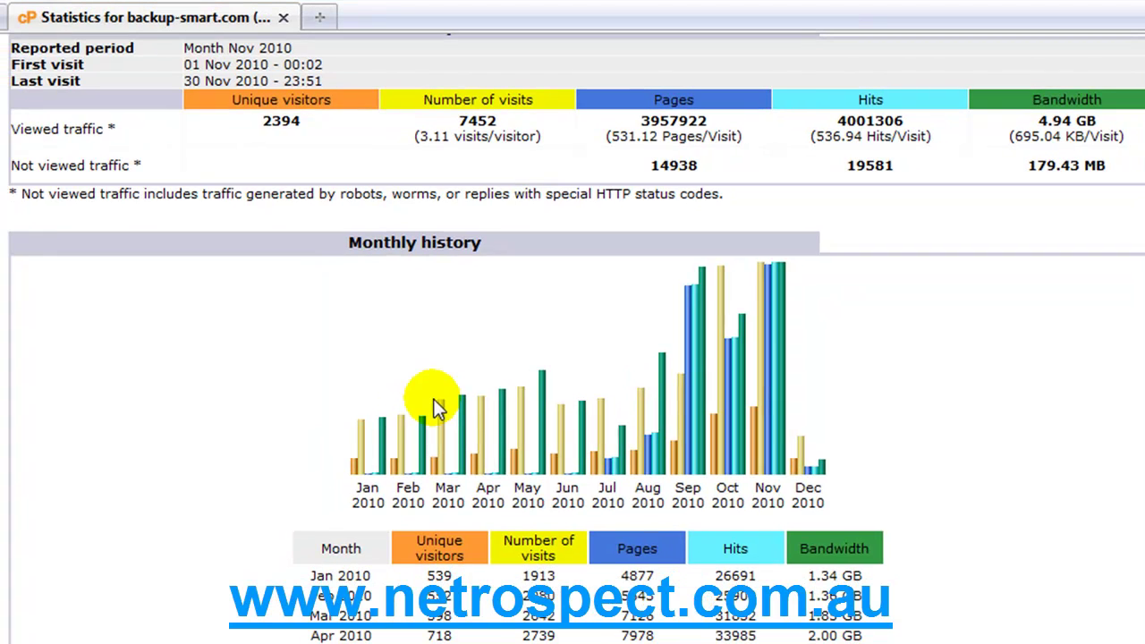
{"action": "scroll", "coordinate": [766, 295], "scroll_direction": "down", "scroll_amount": 3}
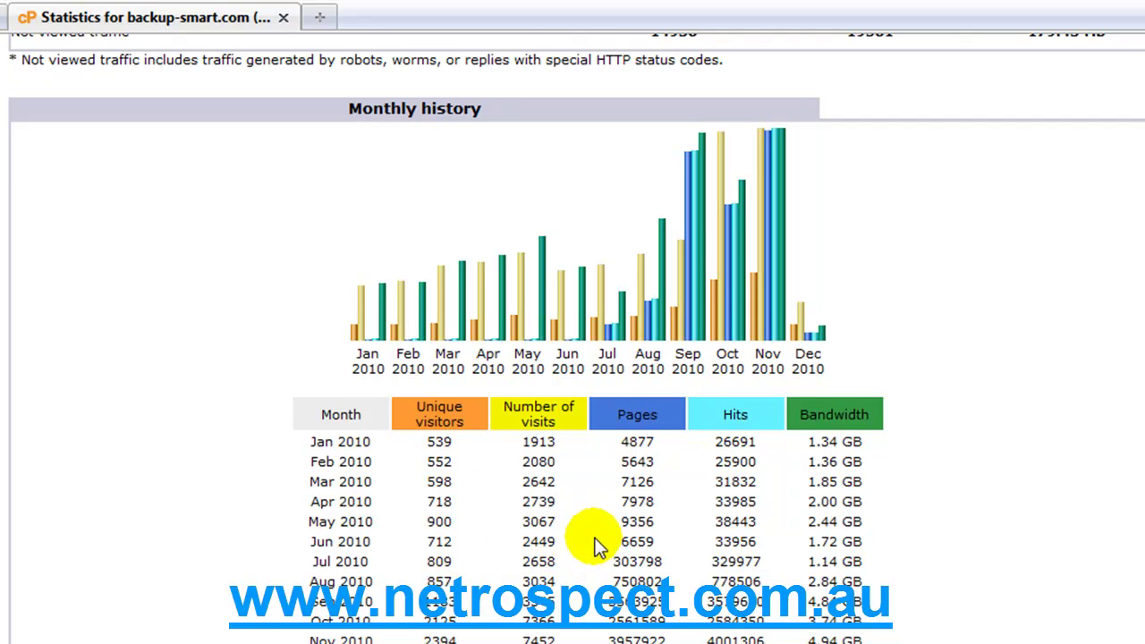
{"action": "scroll", "coordinate": [592, 542], "scroll_direction": "down", "scroll_amount": 3}
{"action": "scroll", "coordinate": [597, 527], "scroll_direction": "down", "scroll_amount": 9}
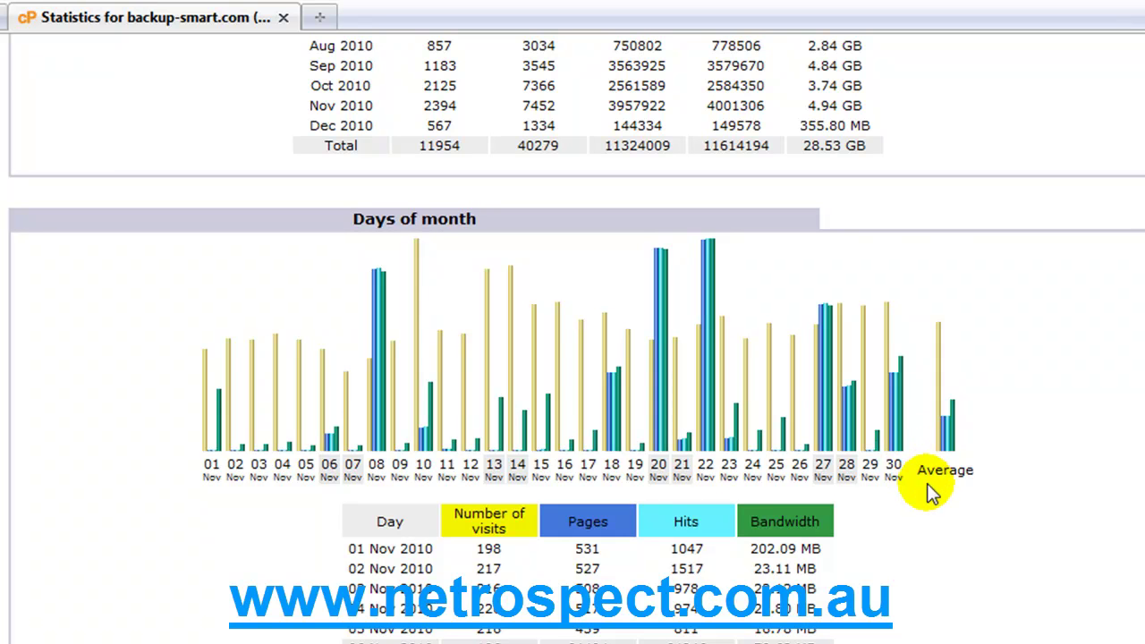
{"action": "scroll", "coordinate": [954, 505], "scroll_direction": "down", "scroll_amount": 3}
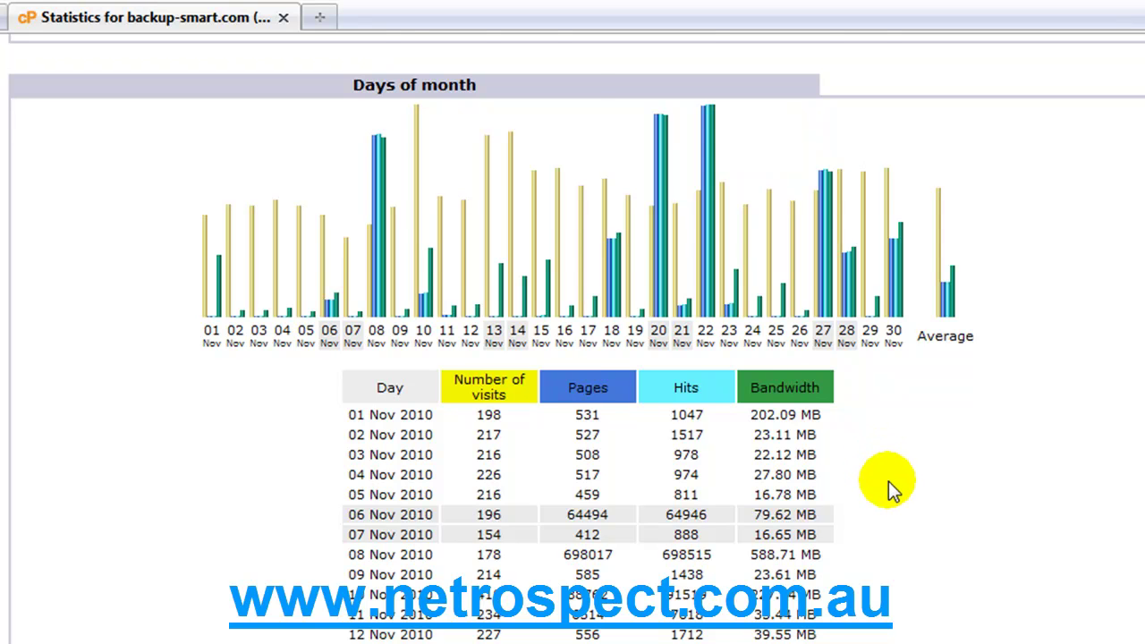
- Scroll to the Days of week breakdown, where Saturday is highest at 348.94 MB
{"action": "scroll", "coordinate": [888, 482], "scroll_direction": "down", "scroll_amount": 6}
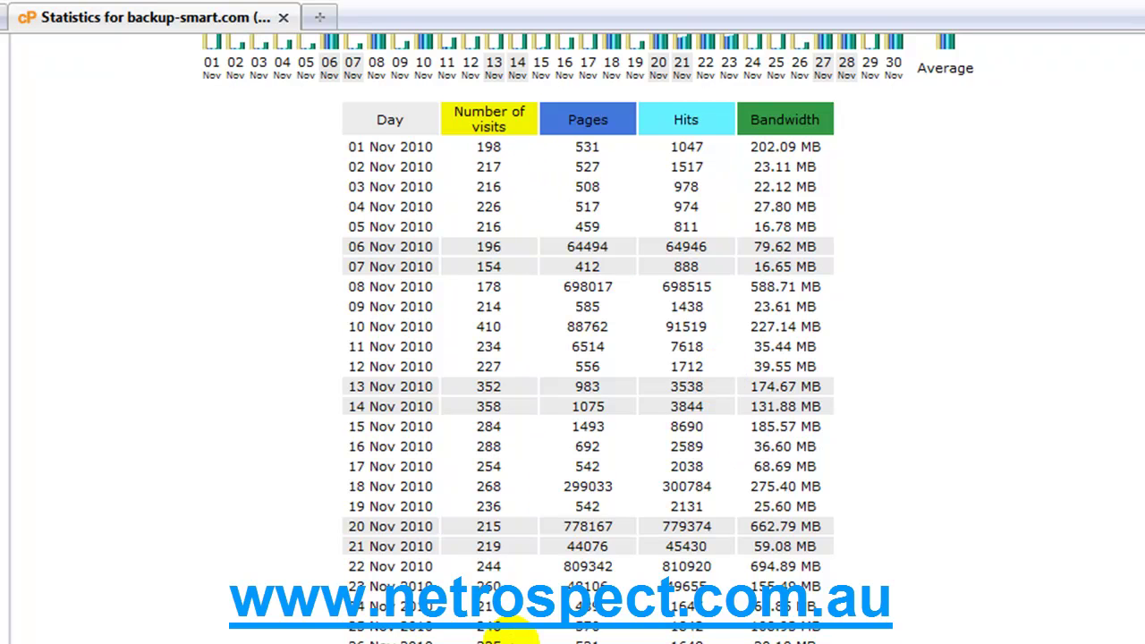
{"action": "scroll", "coordinate": [518, 630], "scroll_direction": "down", "scroll_amount": 3}
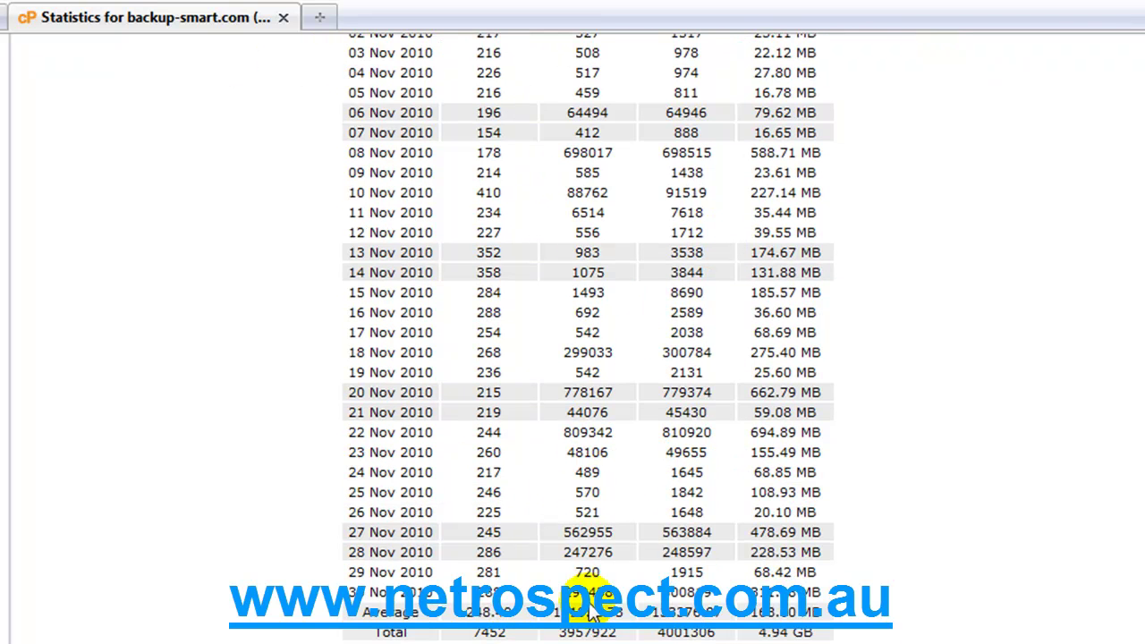
{"action": "scroll", "coordinate": [590, 612], "scroll_direction": "down", "scroll_amount": 10}
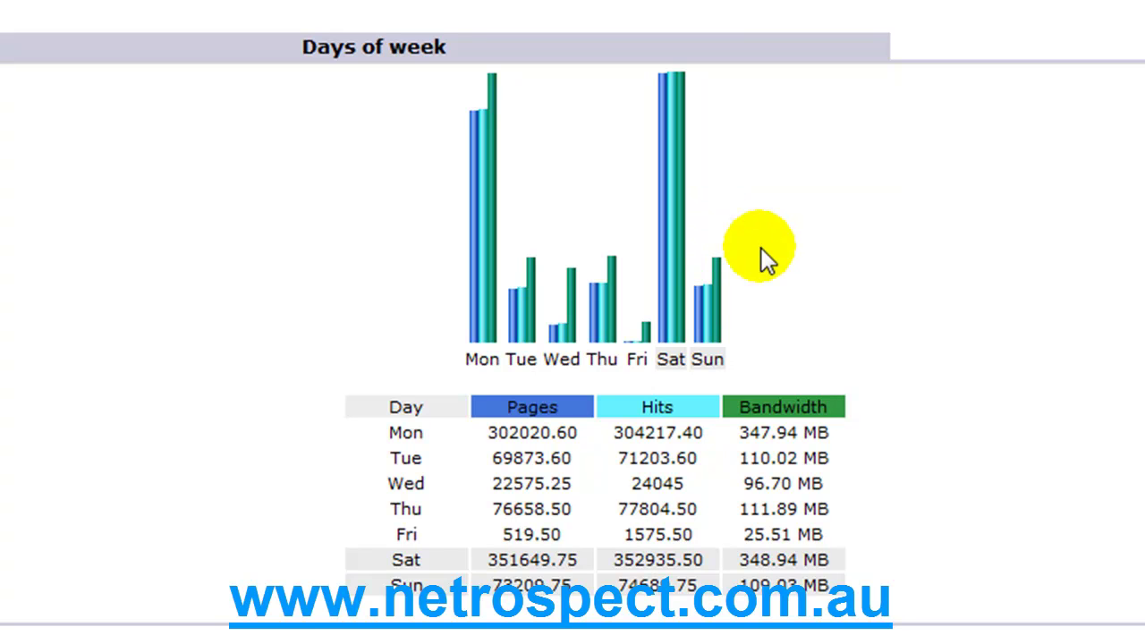
- Scroll past the Hours chart and Countries table to the Hosts (Top 25) IP list
{"action": "scroll", "coordinate": [761, 247], "scroll_direction": "down", "scroll_amount": 6}
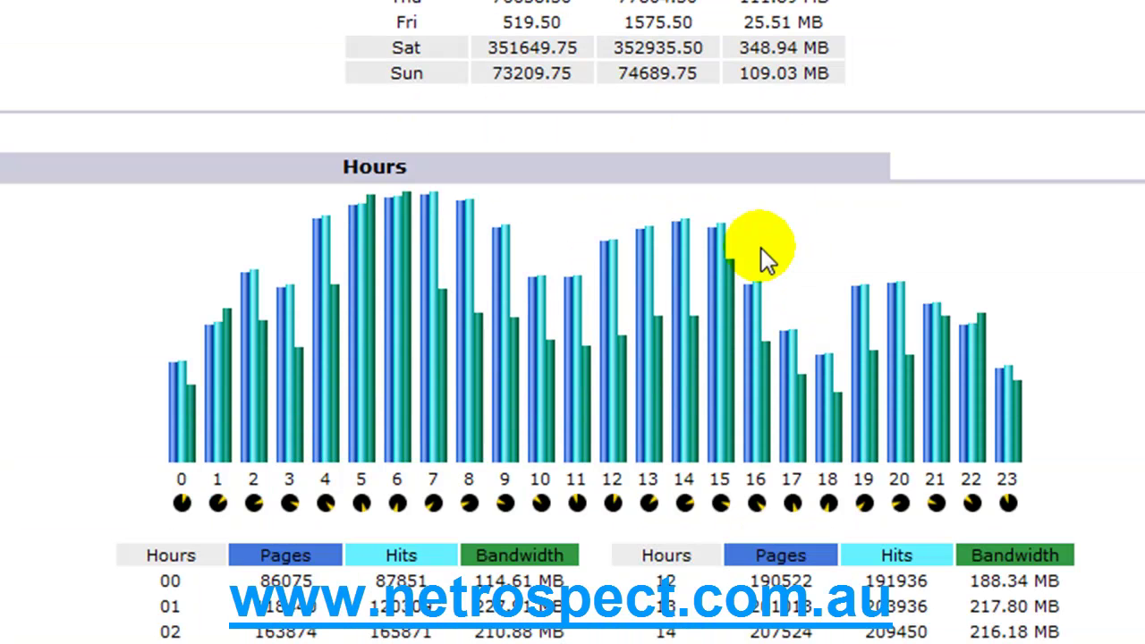
{"action": "scroll", "coordinate": [761, 247], "scroll_direction": "down", "scroll_amount": 3}
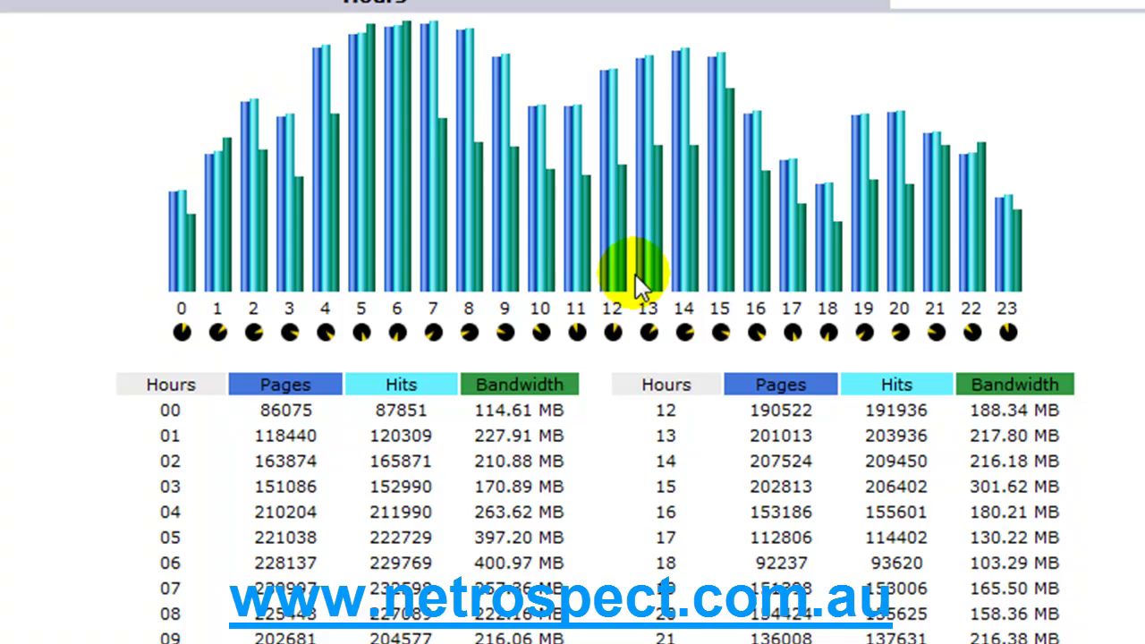
{"action": "scroll", "coordinate": [635, 273], "scroll_direction": "down", "scroll_amount": 6}
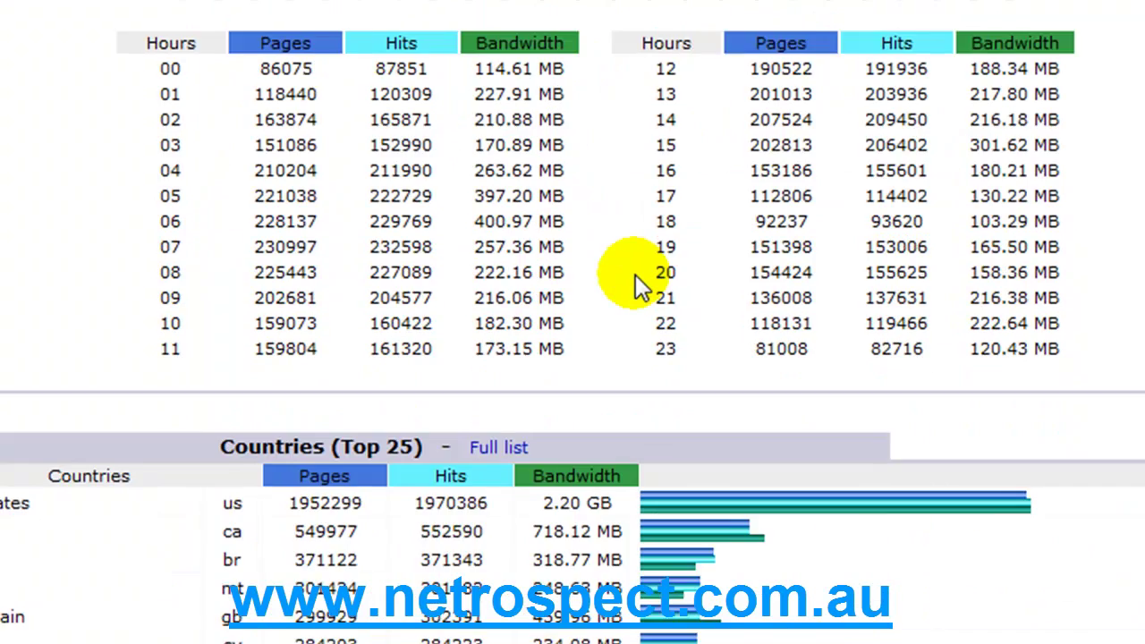
{"action": "scroll", "coordinate": [698, 283], "scroll_direction": "down", "scroll_amount": 5}
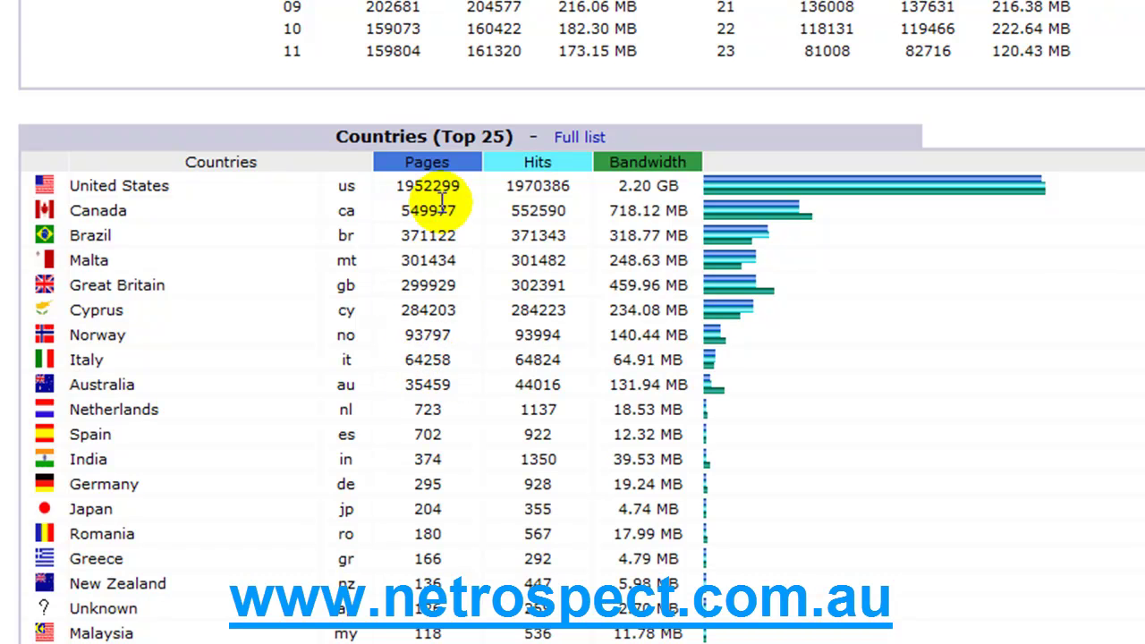
{"action": "scroll", "coordinate": [467, 450], "scroll_direction": "down", "scroll_amount": 2}
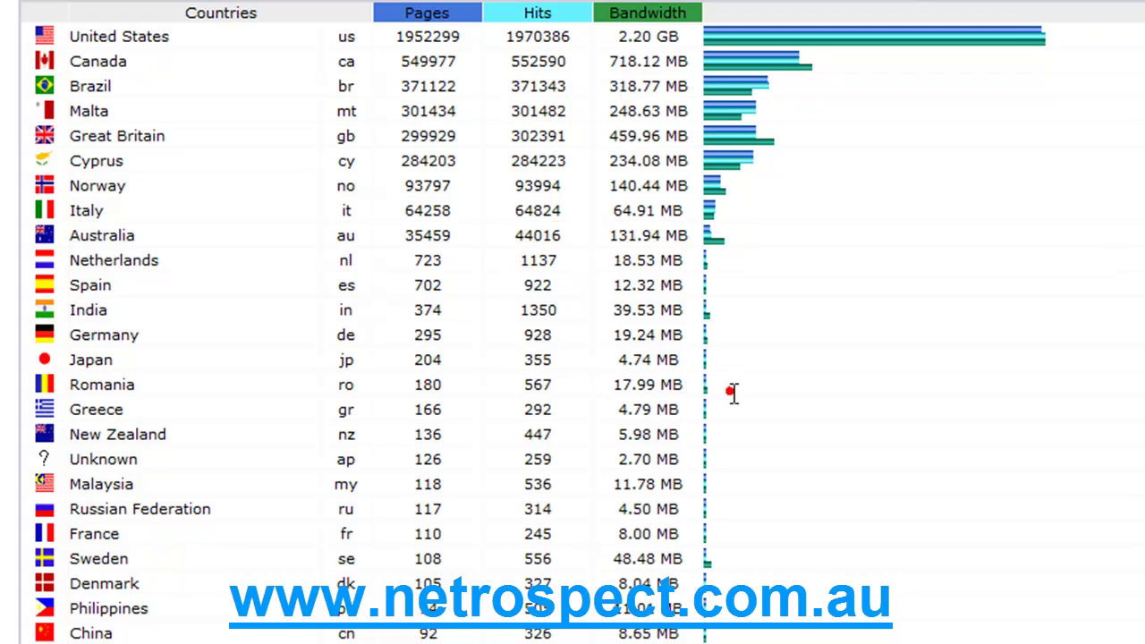
{"action": "scroll", "coordinate": [706, 418], "scroll_direction": "down", "scroll_amount": 2}
{"action": "scroll", "coordinate": [706, 418], "scroll_direction": "down", "scroll_amount": 6}
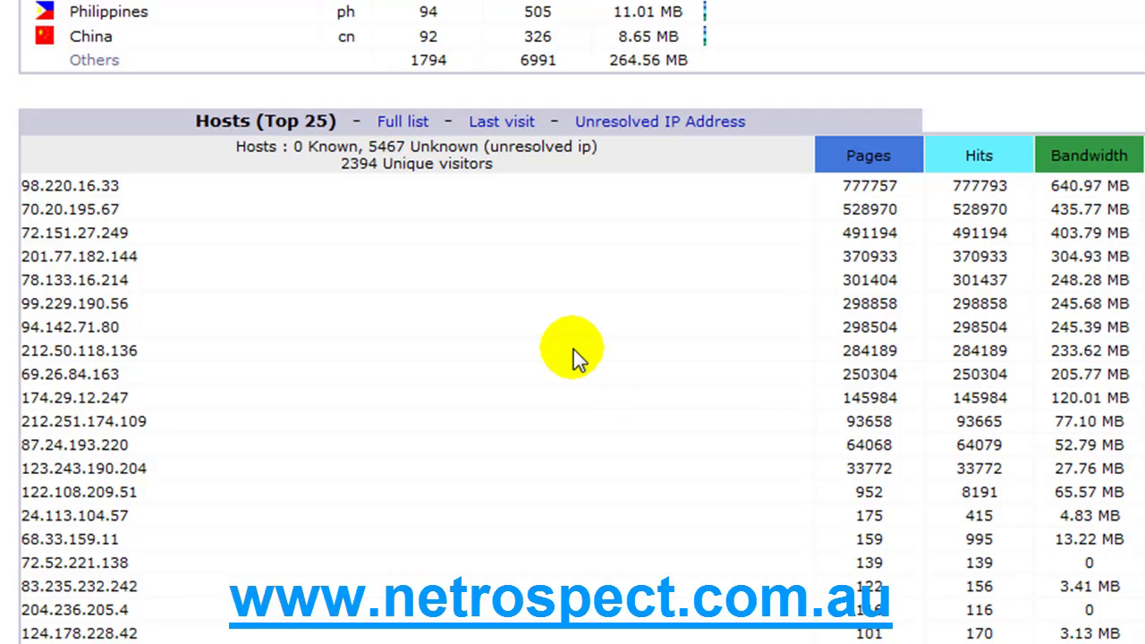
{"action": "scroll", "coordinate": [574, 349], "scroll_direction": "down", "scroll_amount": 2}
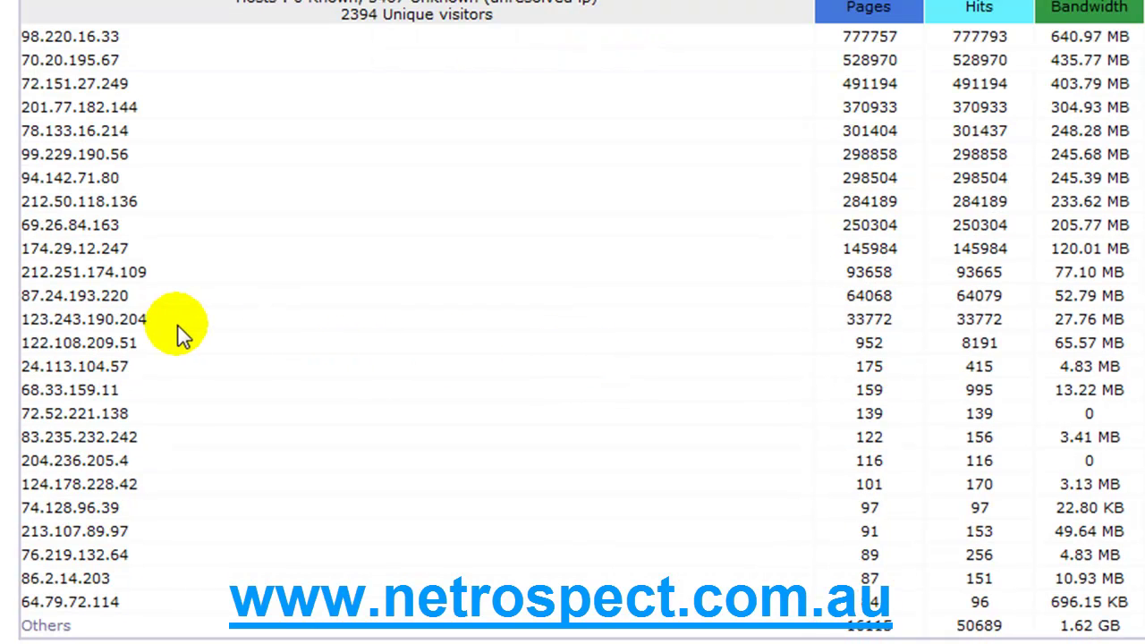
{"action": "left_click_drag", "start_coordinate": [139, 344], "coordinate": [20, 346]}
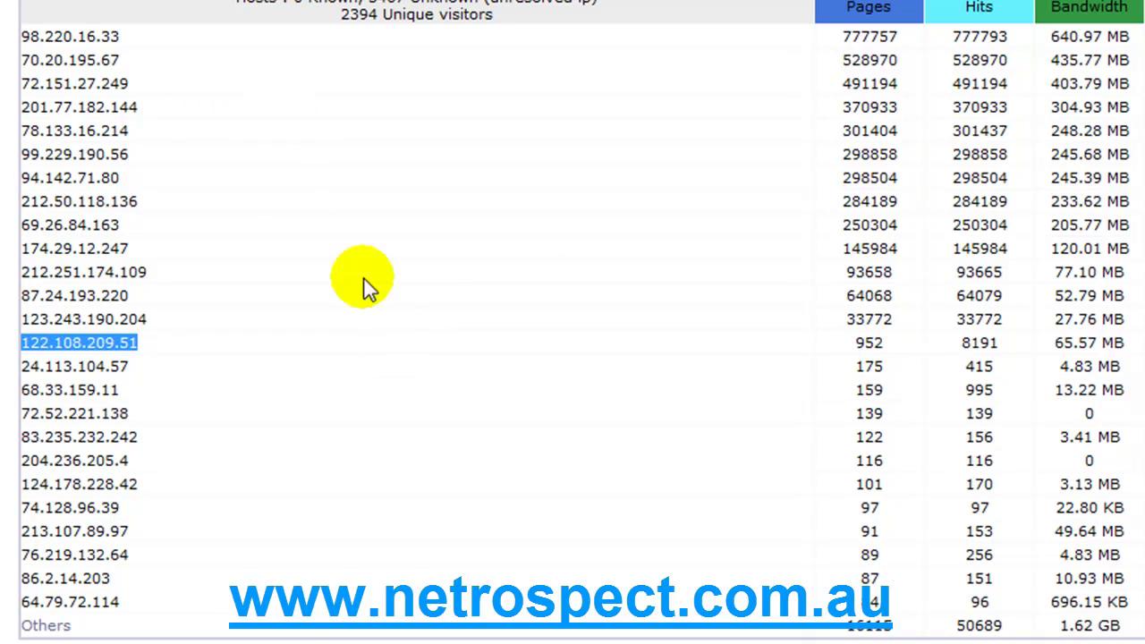
{"action": "scroll", "coordinate": [537, 255], "scroll_direction": "down", "scroll_amount": 3}
{"action": "scroll", "coordinate": [559, 255], "scroll_direction": "up", "scroll_amount": 3}
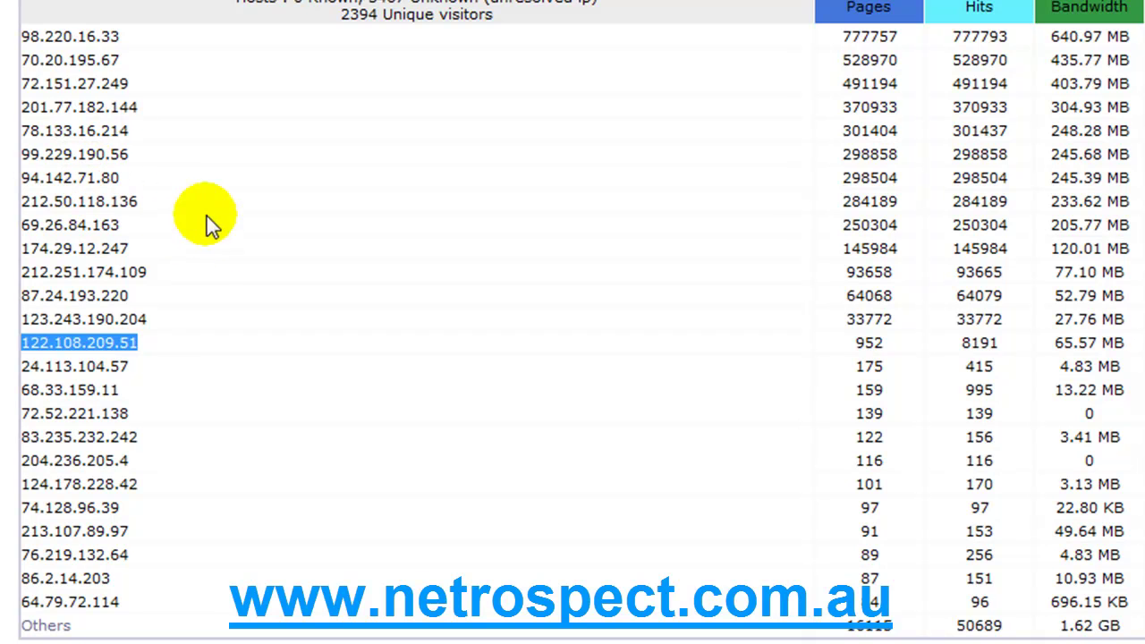
{"action": "scroll", "coordinate": [387, 318], "scroll_direction": "down", "scroll_amount": 5}
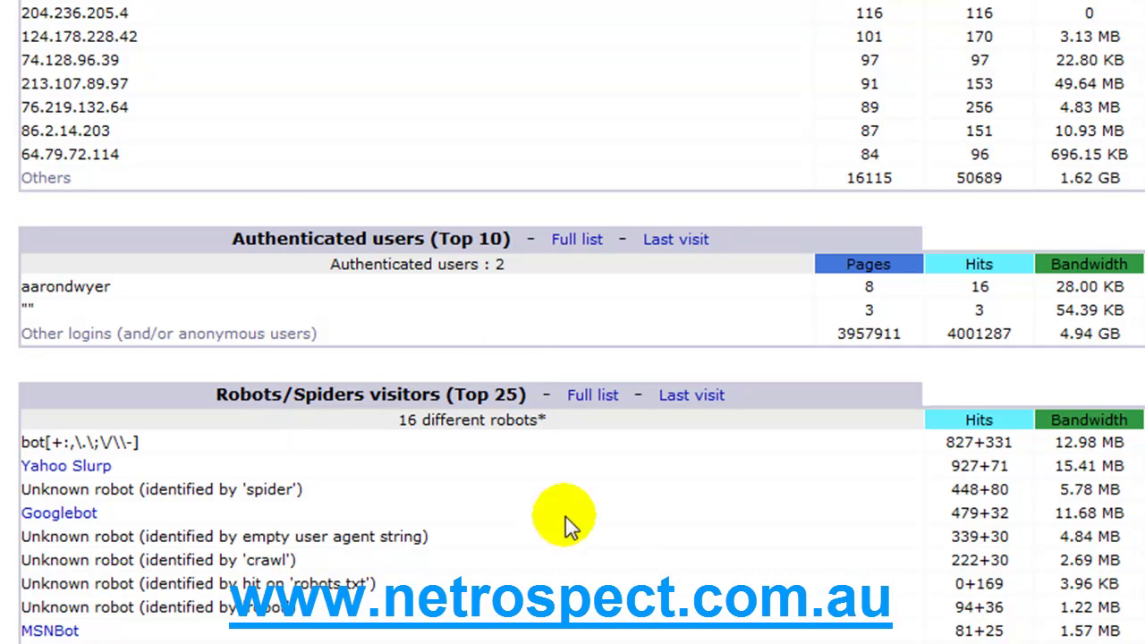
- Scroll to the Visits duration table: 7452 visits averaging 159 s, 86.7 % under 30 s
{"action": "scroll", "coordinate": [619, 492], "scroll_direction": "down", "scroll_amount": 2}
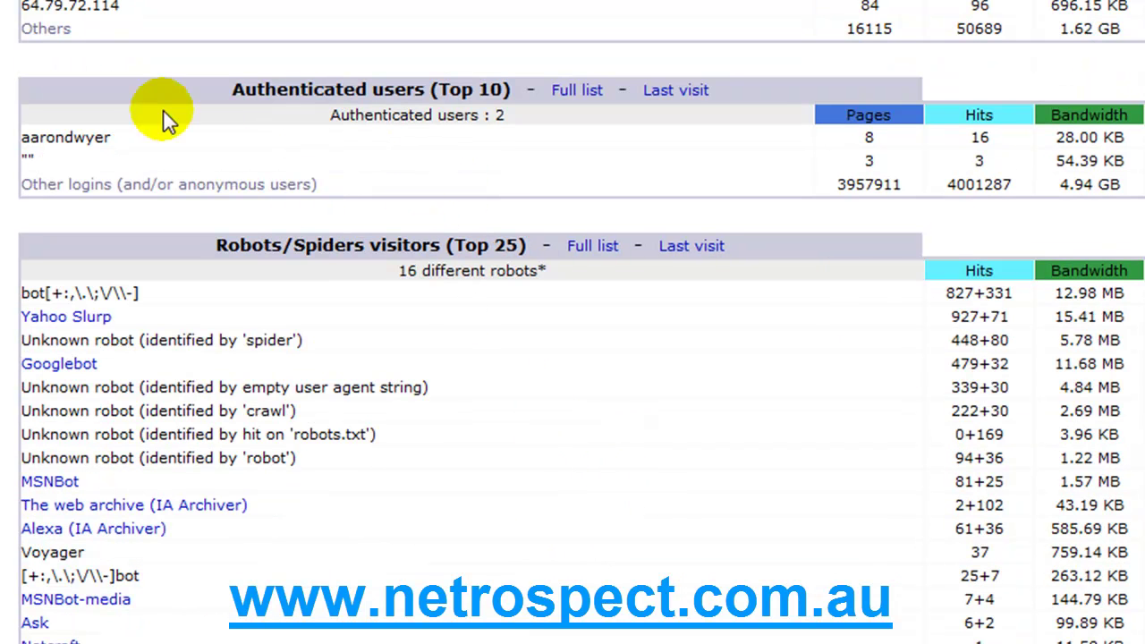
{"action": "scroll", "coordinate": [532, 496], "scroll_direction": "down", "scroll_amount": 2}
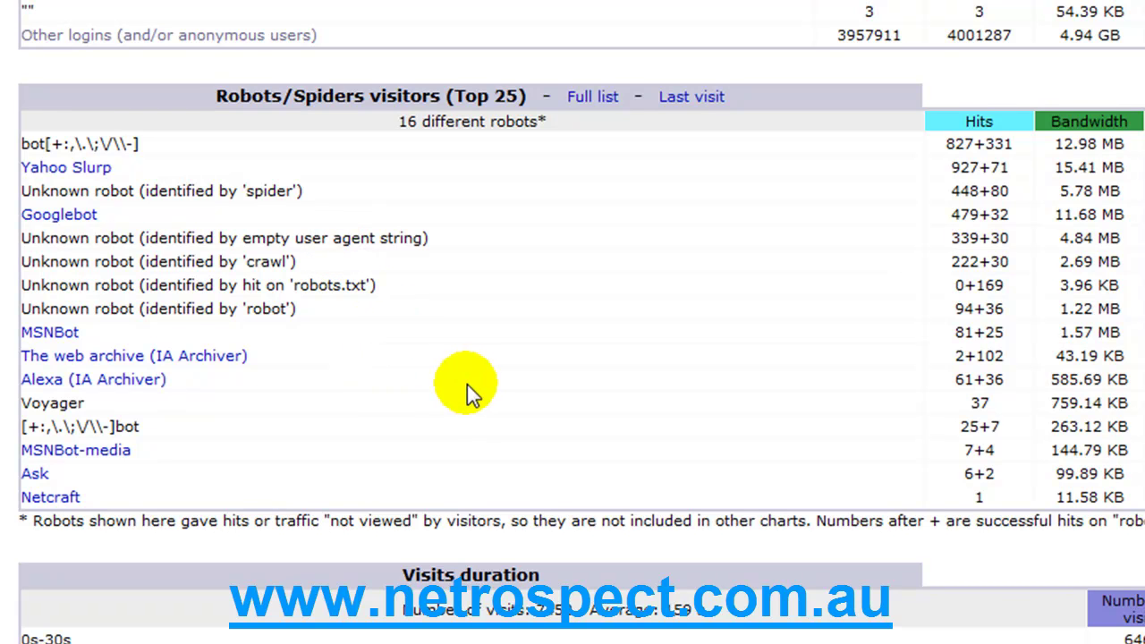
{"action": "scroll", "coordinate": [465, 357], "scroll_direction": "down", "scroll_amount": 3}
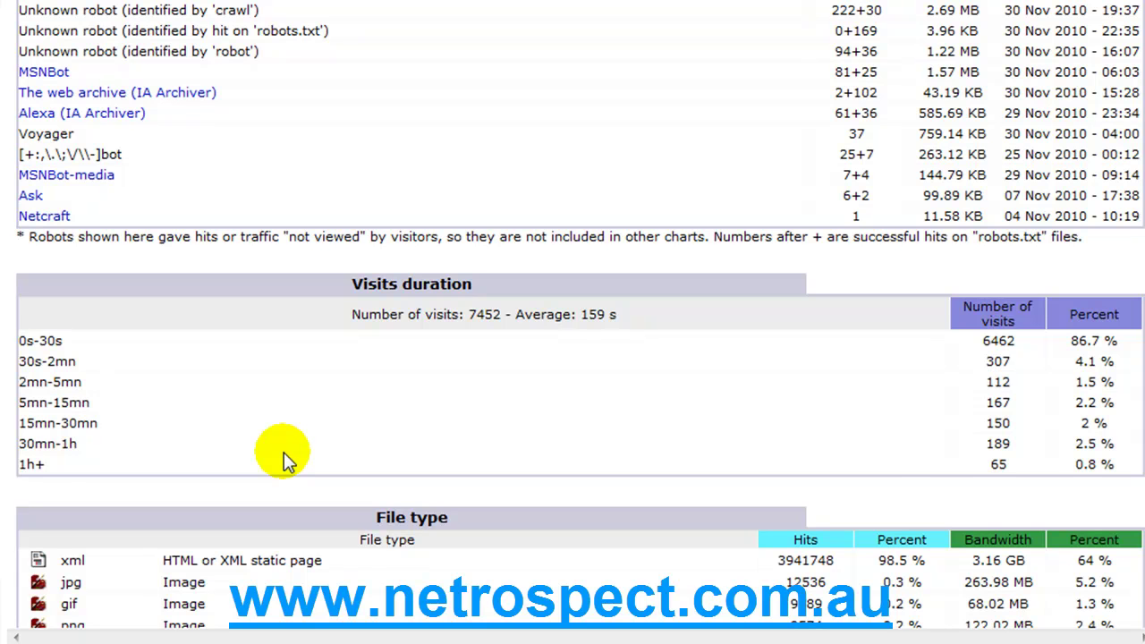
- Scroll past File type, Pages-URL and Operating Systems to the Browsers (Top 10) table
{"action": "scroll", "coordinate": [325, 429], "scroll_direction": "down", "scroll_amount": 3}
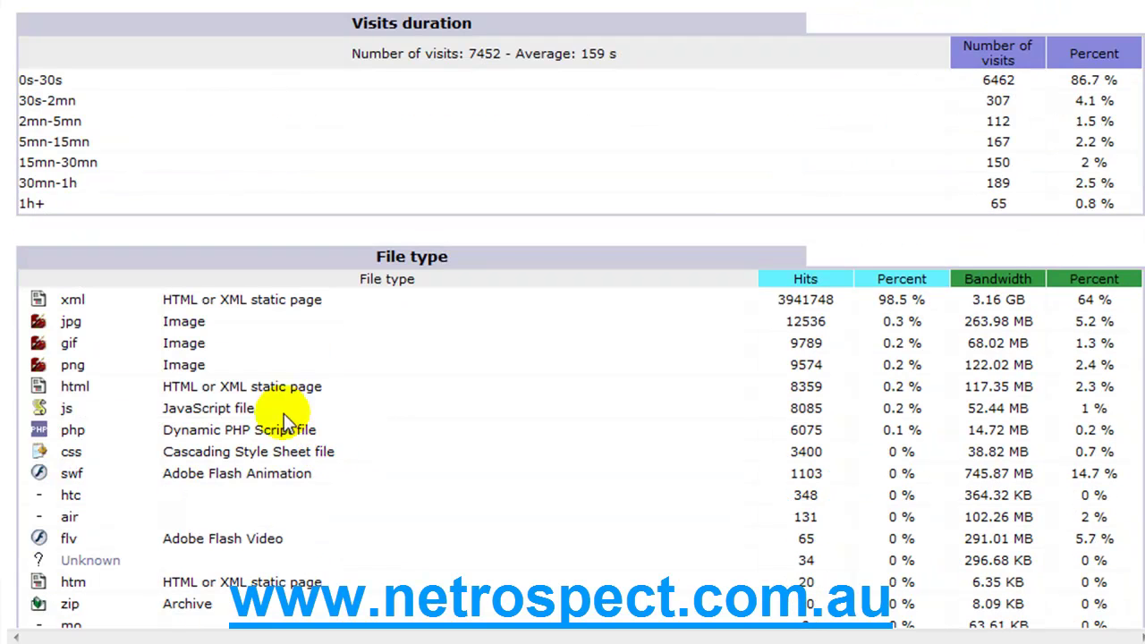
{"action": "scroll", "coordinate": [376, 327], "scroll_direction": "down", "scroll_amount": 4}
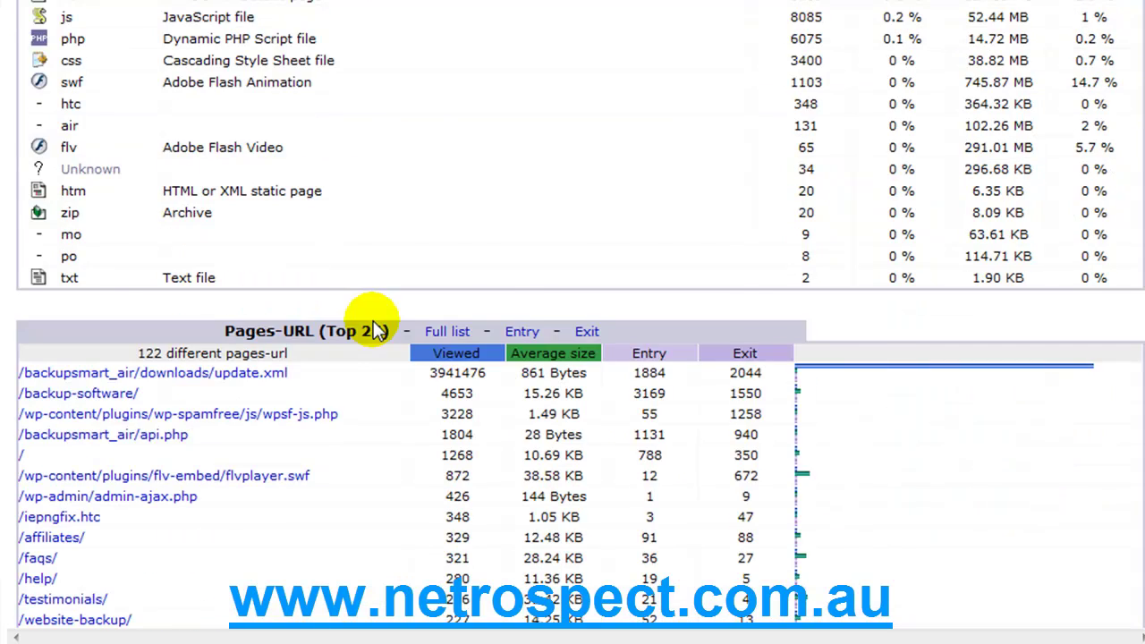
{"action": "scroll", "coordinate": [376, 328], "scroll_direction": "down", "scroll_amount": 3}
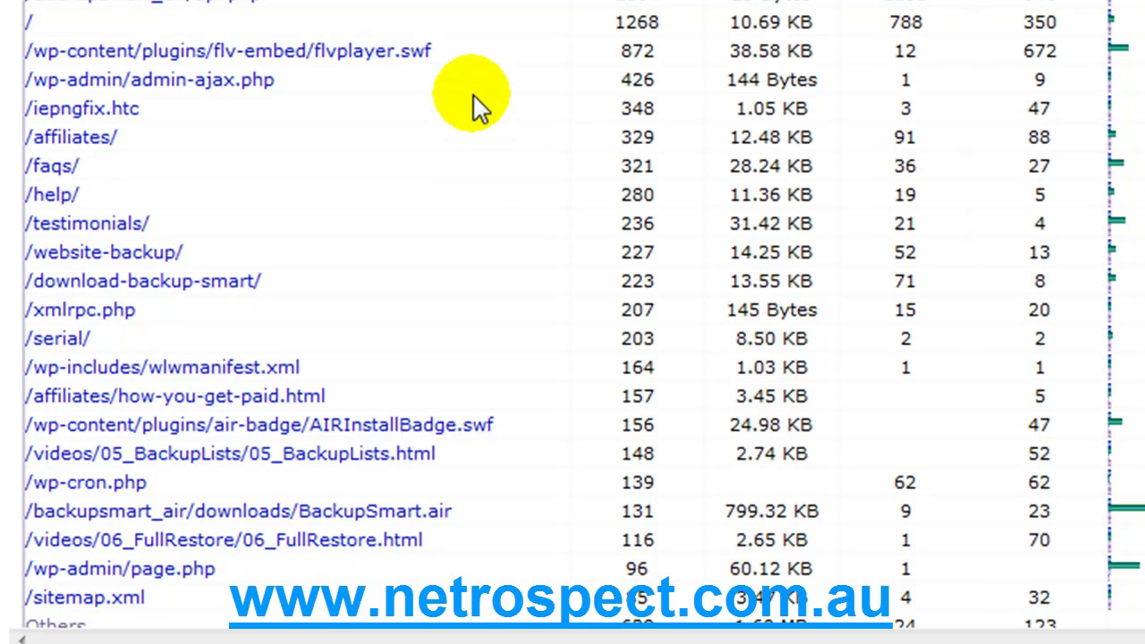
{"action": "scroll", "coordinate": [472, 93], "scroll_direction": "down", "scroll_amount": 3}
{"action": "scroll", "coordinate": [472, 96], "scroll_direction": "down", "scroll_amount": 8}
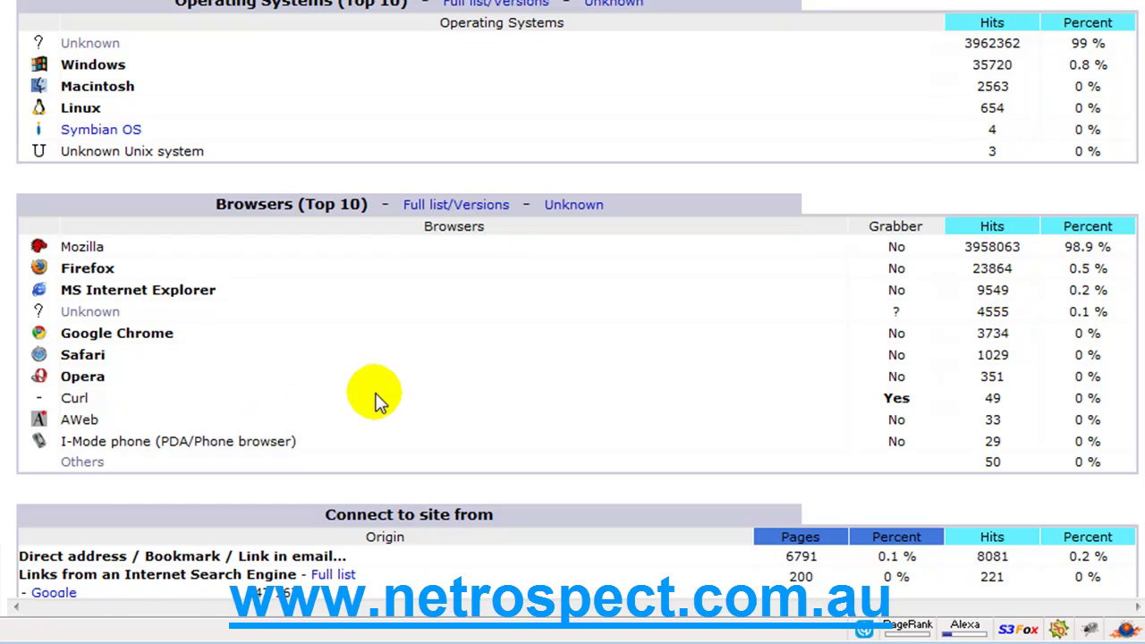
- Scroll through referring search engines and external links to Search Keyphrases, led by 'backup smart'
{"action": "scroll", "coordinate": [378, 398], "scroll_direction": "down", "scroll_amount": 3}
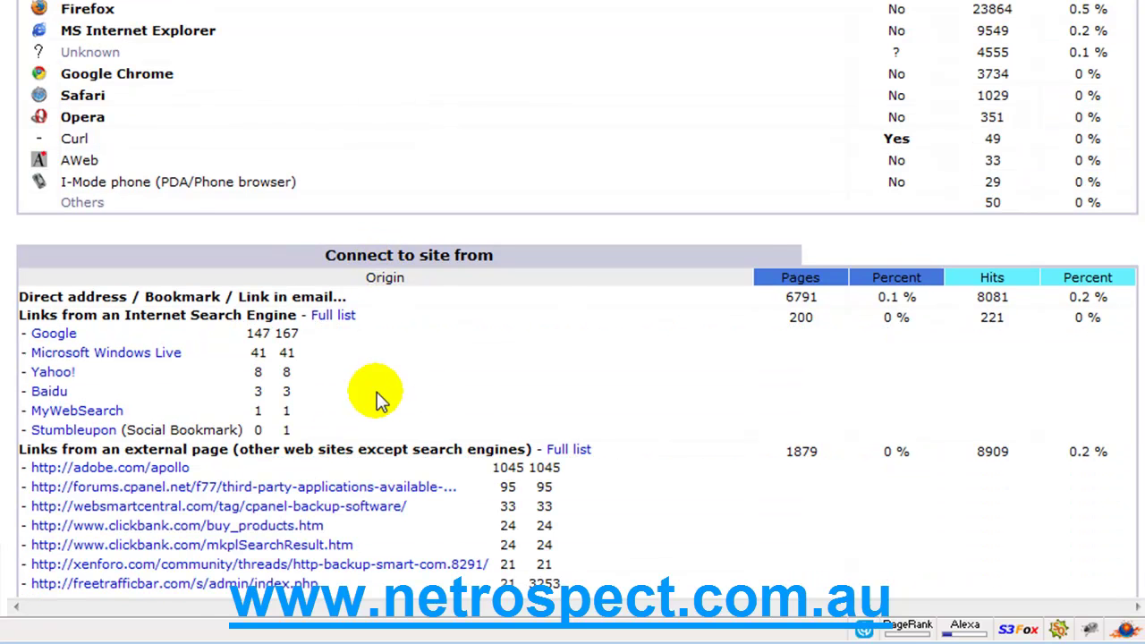
{"action": "scroll", "coordinate": [377, 398], "scroll_direction": "down", "scroll_amount": 2}
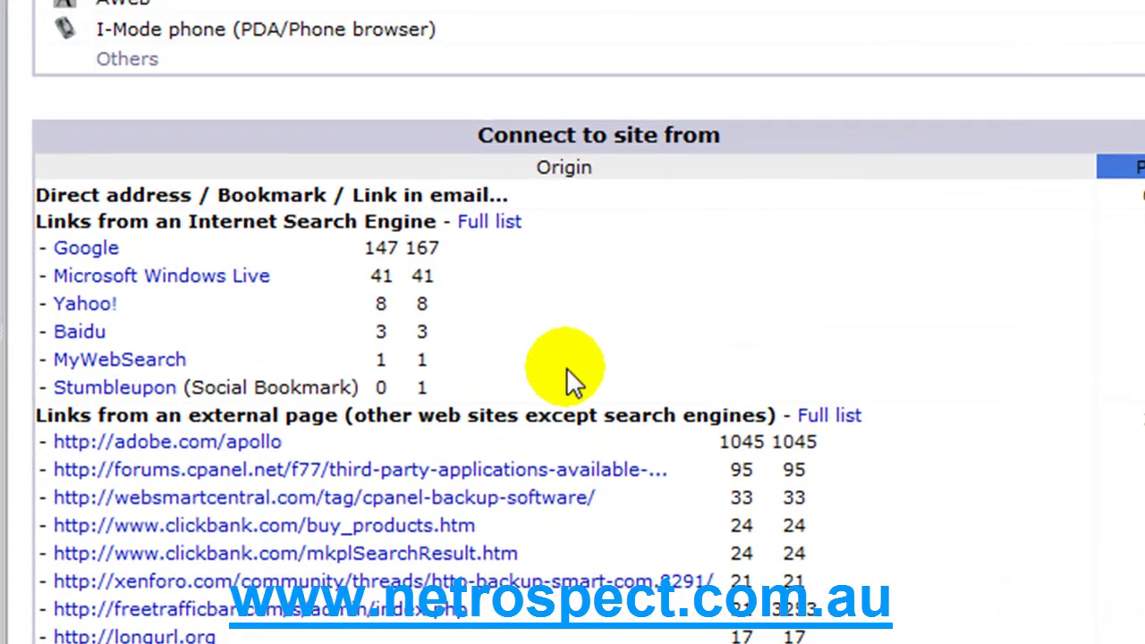
{"action": "scroll", "coordinate": [566, 367], "scroll_direction": "down", "scroll_amount": 3}
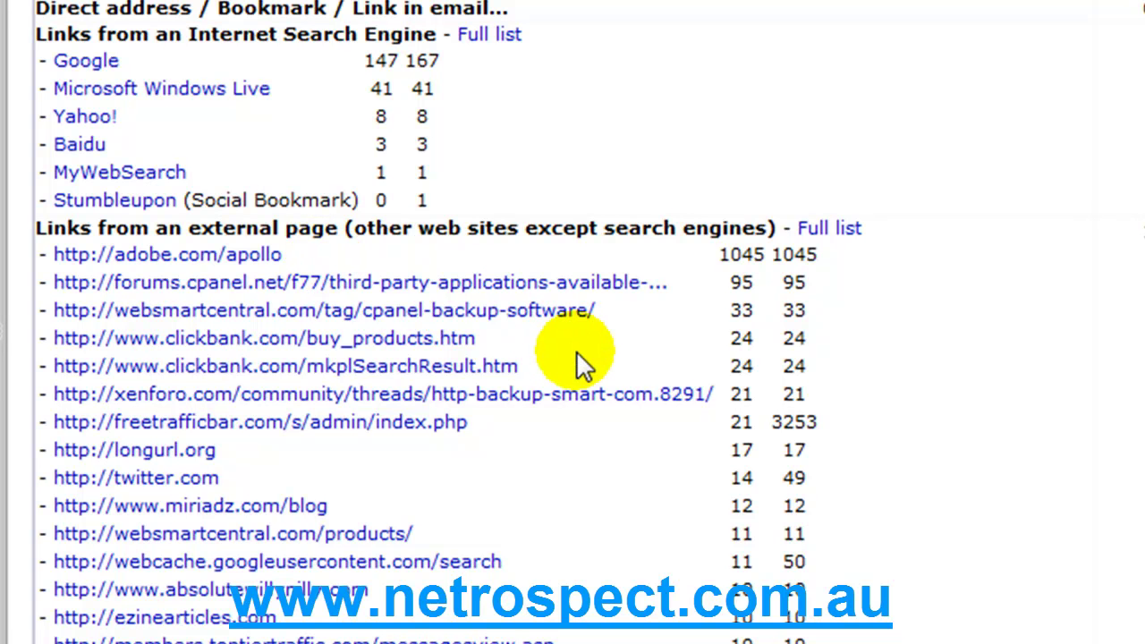
{"action": "scroll", "coordinate": [576, 363], "scroll_direction": "down", "scroll_amount": 4}
{"action": "scroll", "coordinate": [545, 402], "scroll_direction": "up", "scroll_amount": 2}
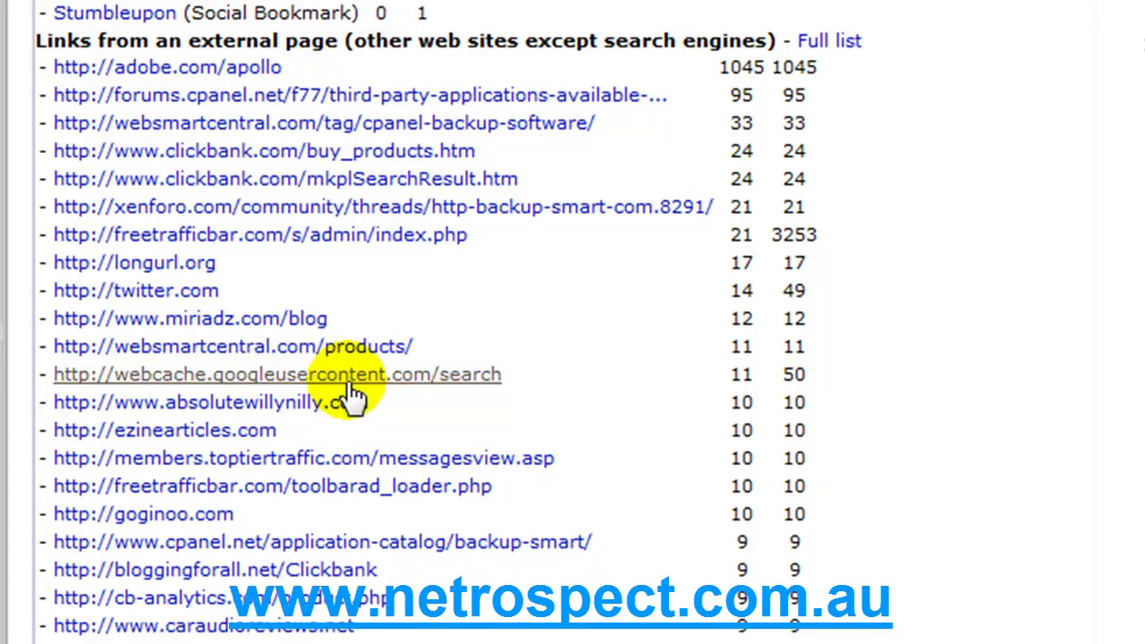
{"action": "scroll", "coordinate": [360, 371], "scroll_direction": "up", "scroll_amount": 2}
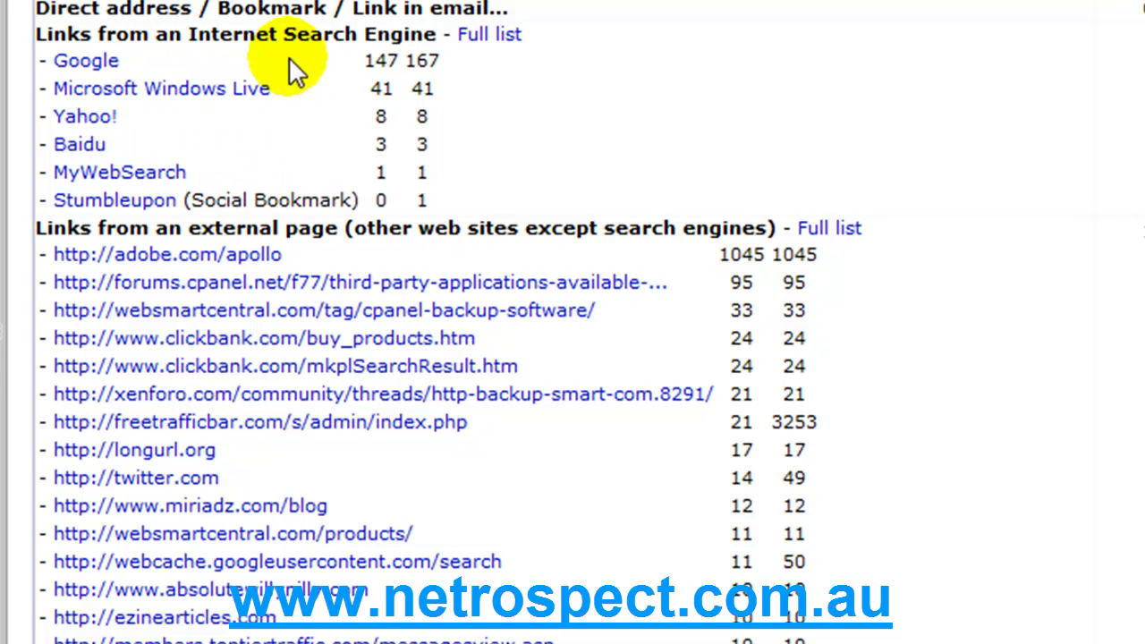
{"action": "scroll", "coordinate": [339, 197], "scroll_direction": "down", "scroll_amount": 10}
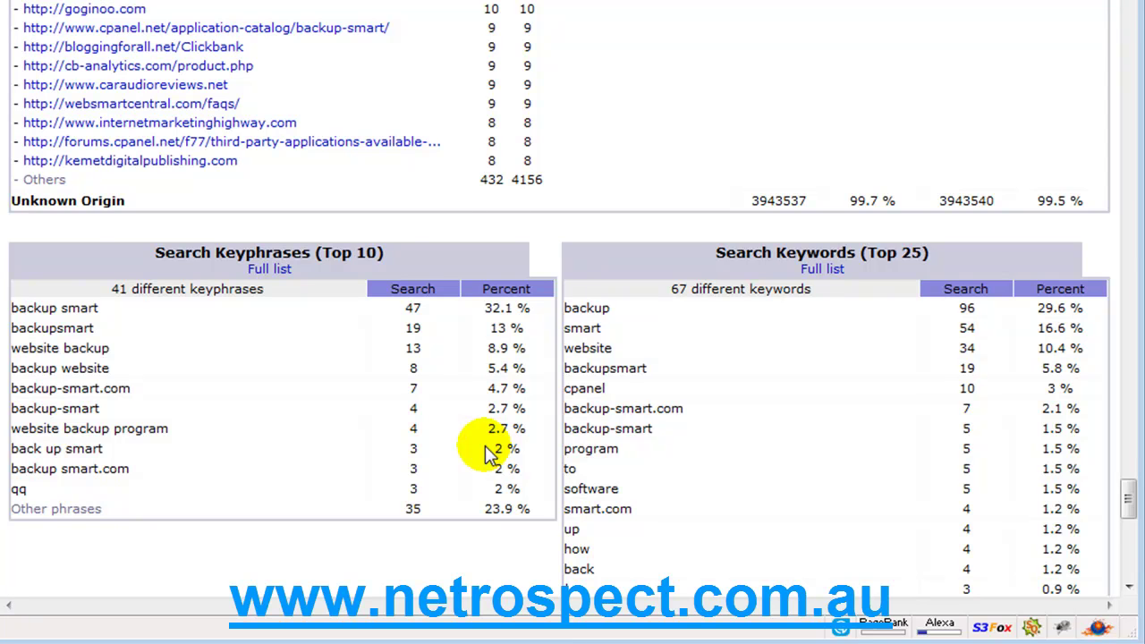
- Recheck the referrer list, then scroll down to the Miscellaneous table and HTTP Status codes
{"action": "scroll", "coordinate": [487, 453], "scroll_direction": "down", "scroll_amount": 3}
{"action": "scroll", "coordinate": [485, 451], "scroll_direction": "up", "scroll_amount": 2}
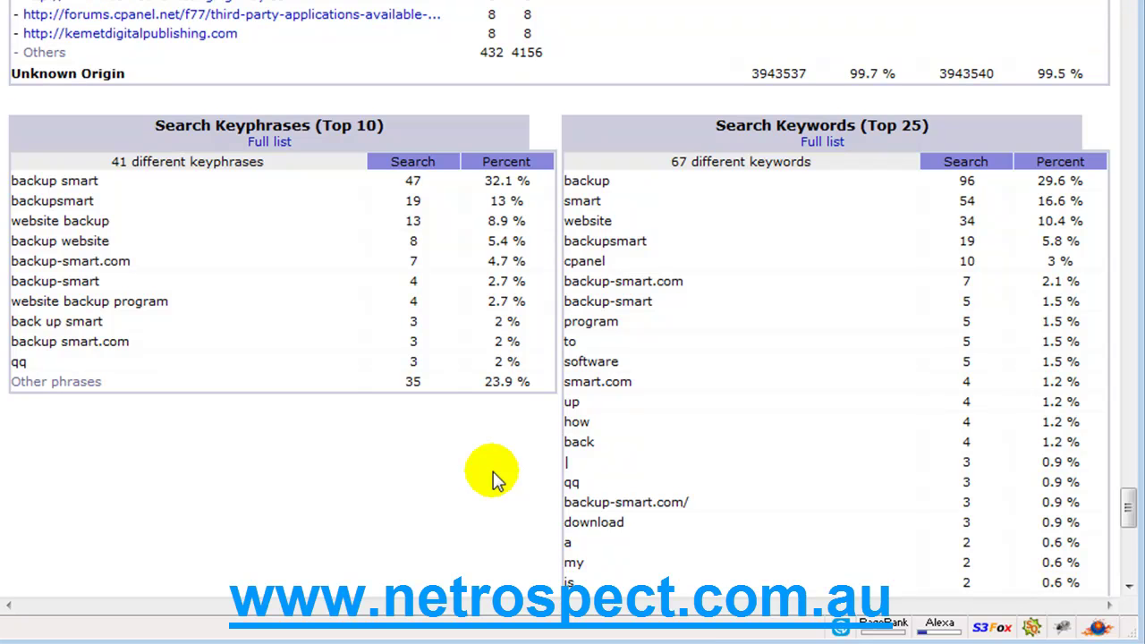
{"action": "scroll", "coordinate": [498, 480], "scroll_direction": "up", "scroll_amount": 4}
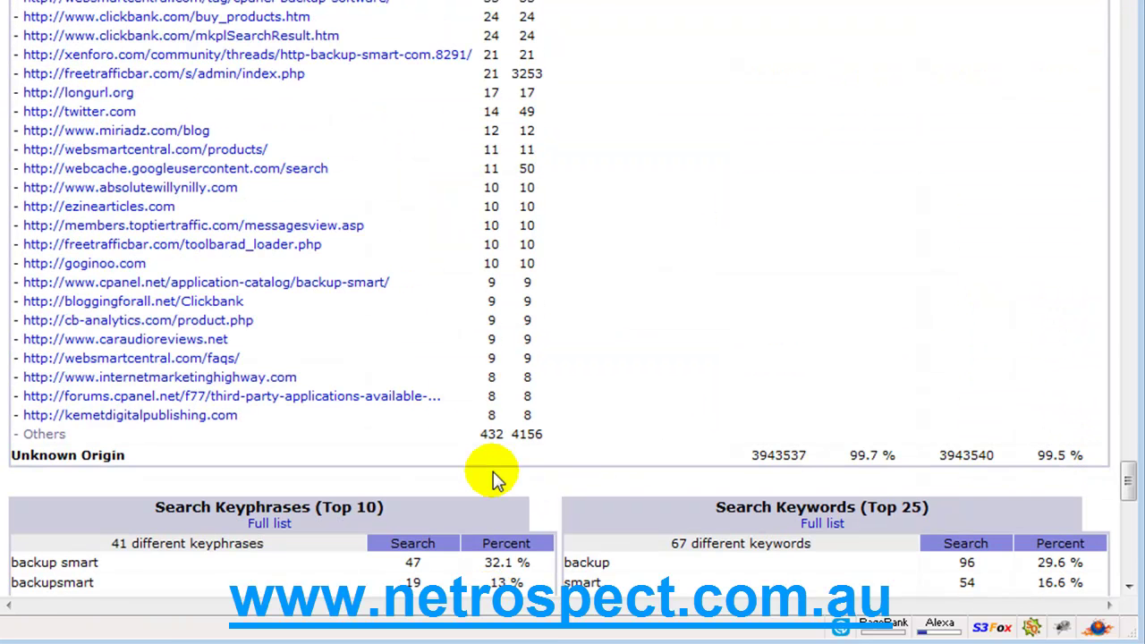
{"action": "scroll", "coordinate": [498, 480], "scroll_direction": "down", "scroll_amount": 10}
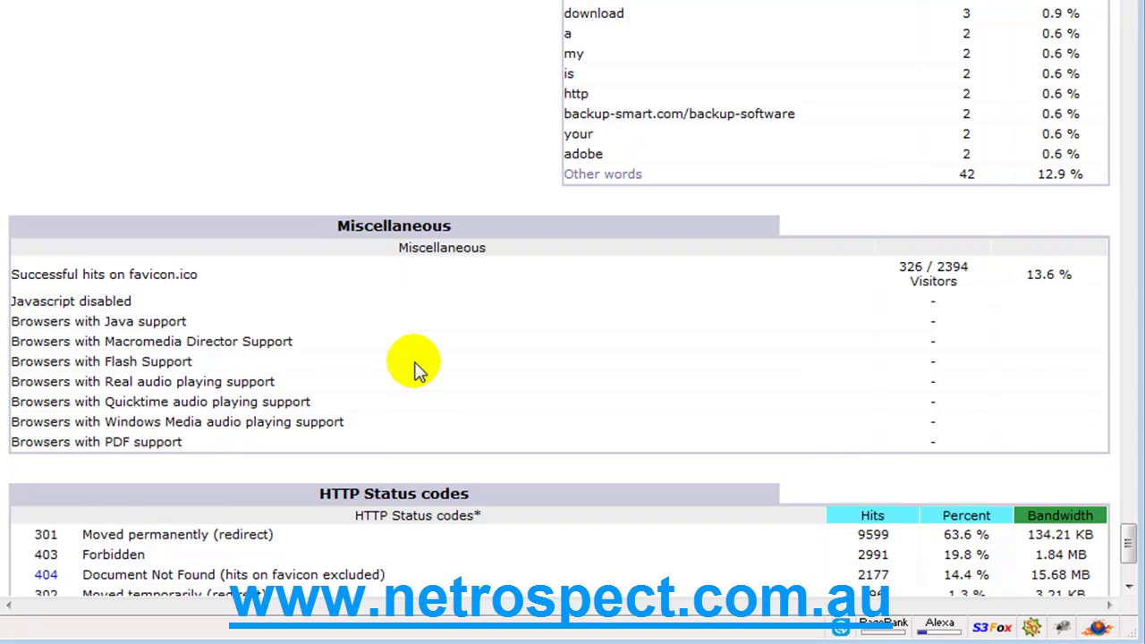
- Bring the full HTTP Status codes table into view, including 404 Document Not Found at 2177 hits
{"action": "scroll", "coordinate": [416, 367], "scroll_direction": "down", "scroll_amount": 3}
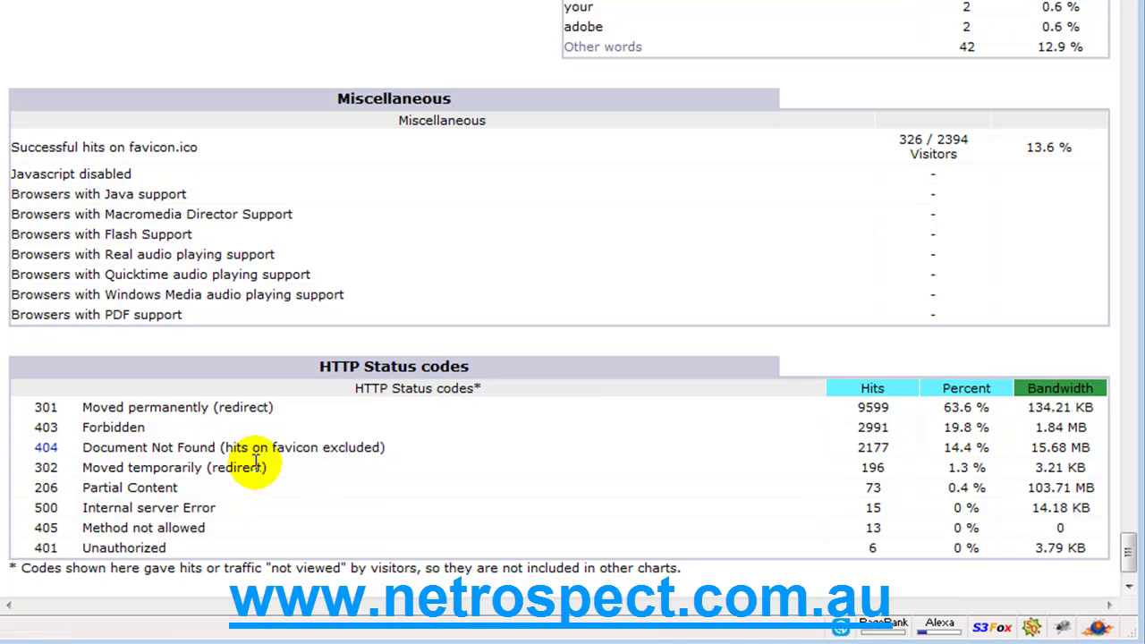
- Open the 404 not-found URL list and browse its 54 URLs, led by /backup-software/iepngfix.htc
{"action": "left_click", "coordinate": [49, 451]}
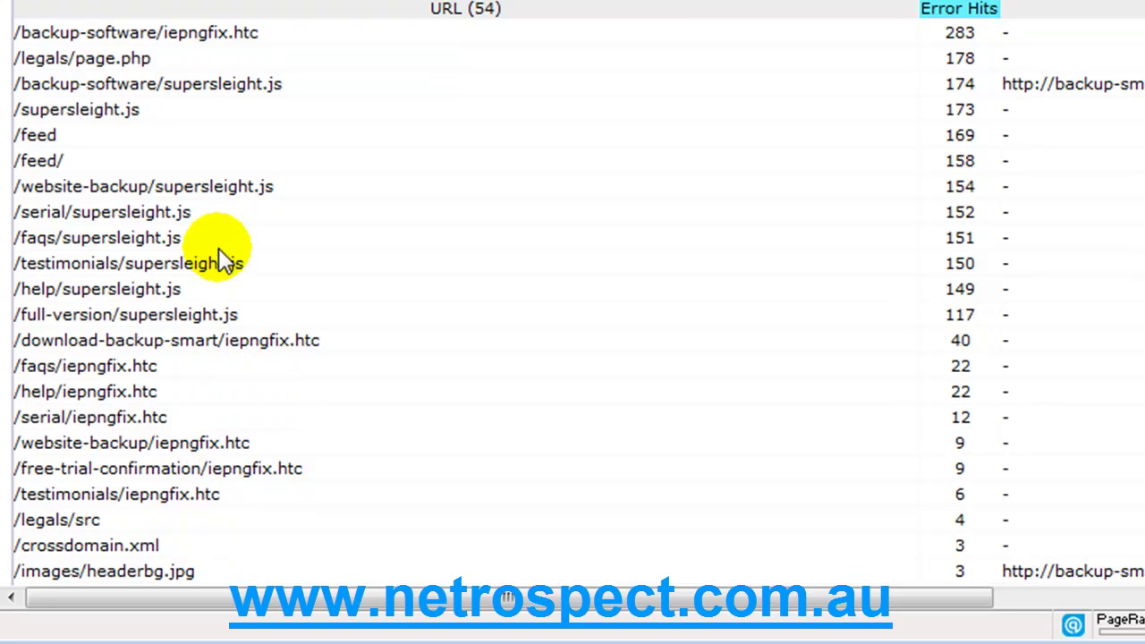
{"action": "left_click", "coordinate": [228, 194]}
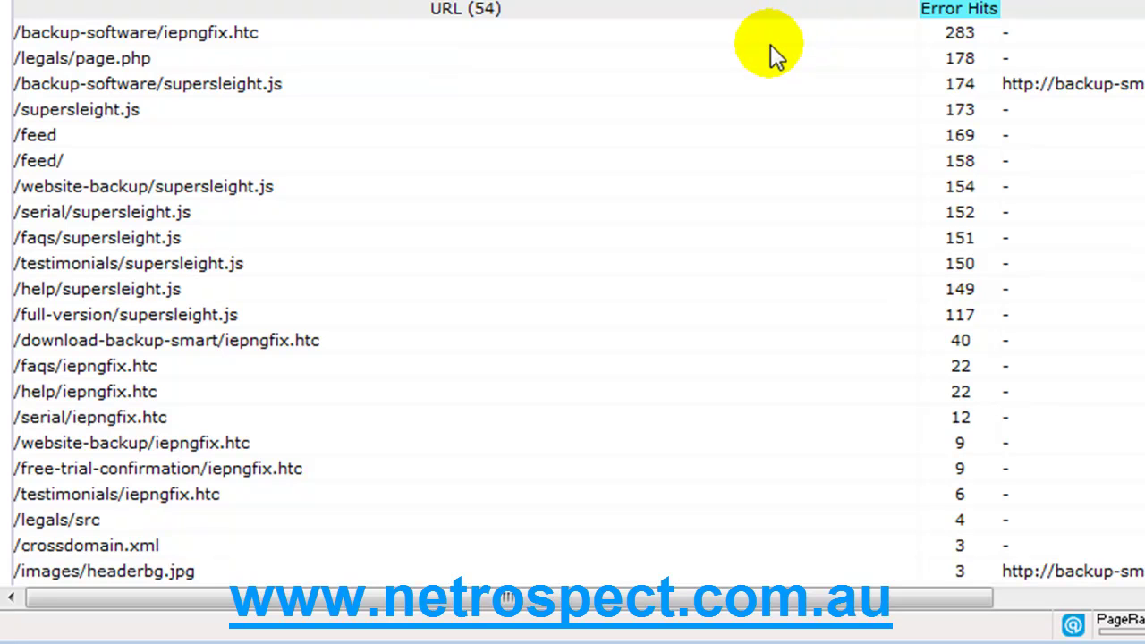
{"action": "scroll", "coordinate": [537, 385], "scroll_direction": "down", "scroll_amount": 8}
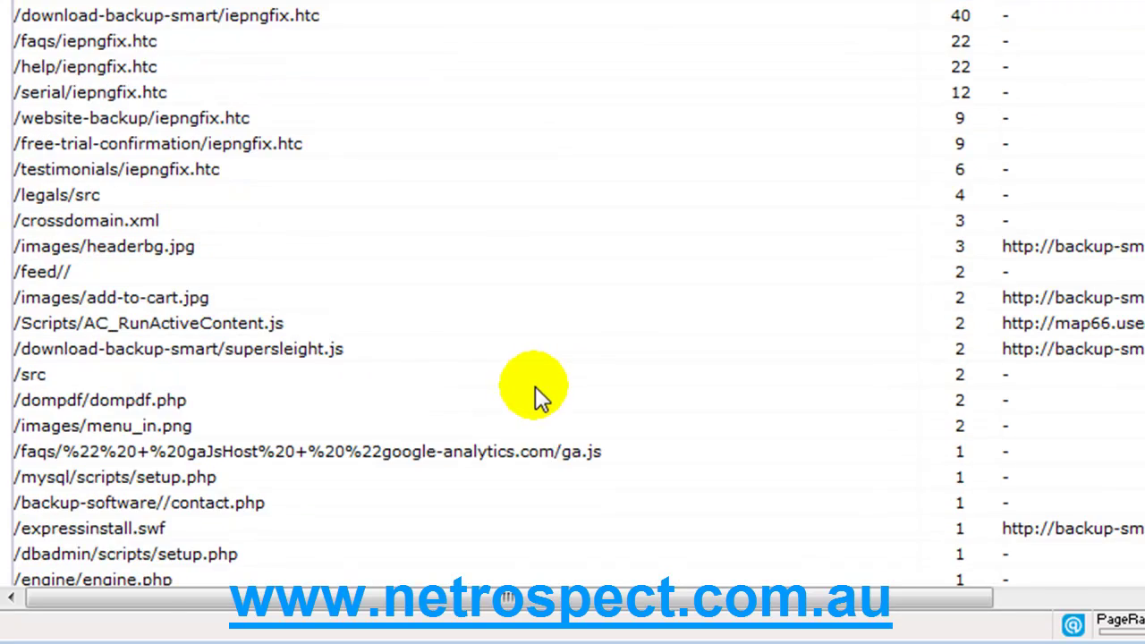
{"action": "scroll", "coordinate": [530, 382], "scroll_direction": "down", "scroll_amount": 4}
{"action": "scroll", "coordinate": [516, 376], "scroll_direction": "up", "scroll_amount": 12}
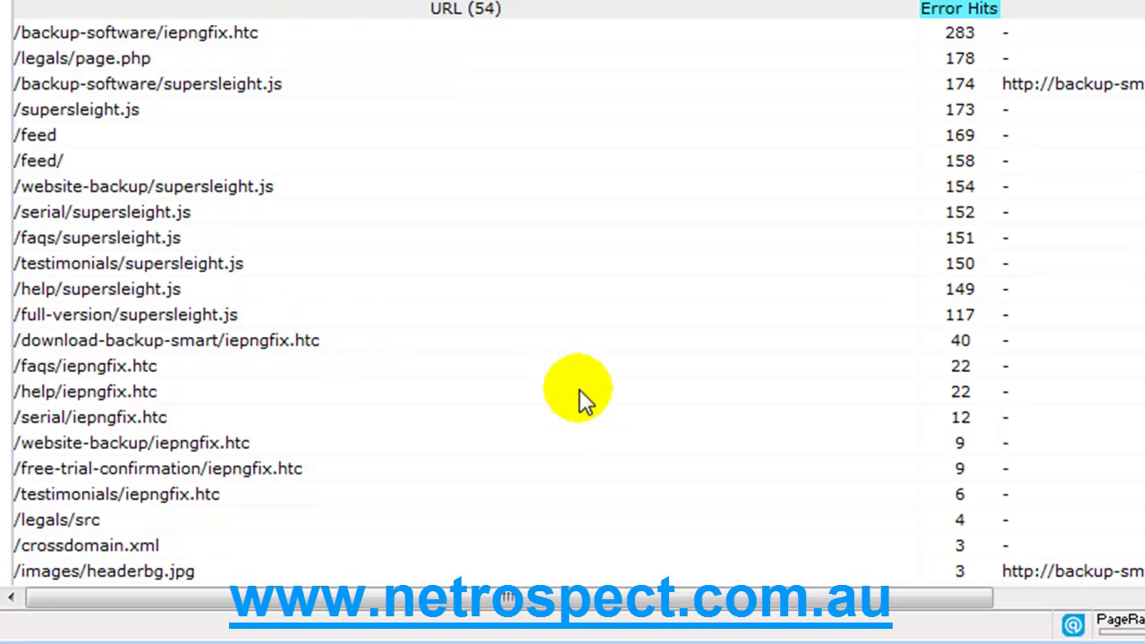
{"action": "left_click", "coordinate": [450, 360]}
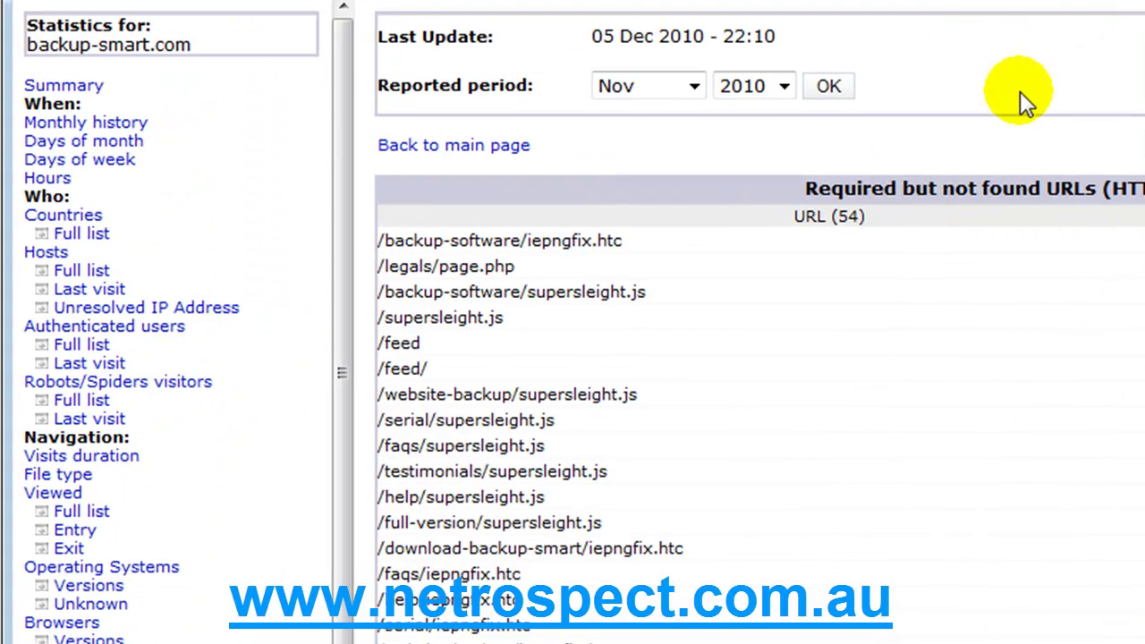
- Go back from the 404 list to the main November 2010 report
{"action": "right_click", "coordinate": [1019, 93]}
{"action": "left_click", "coordinate": [796, 487]}
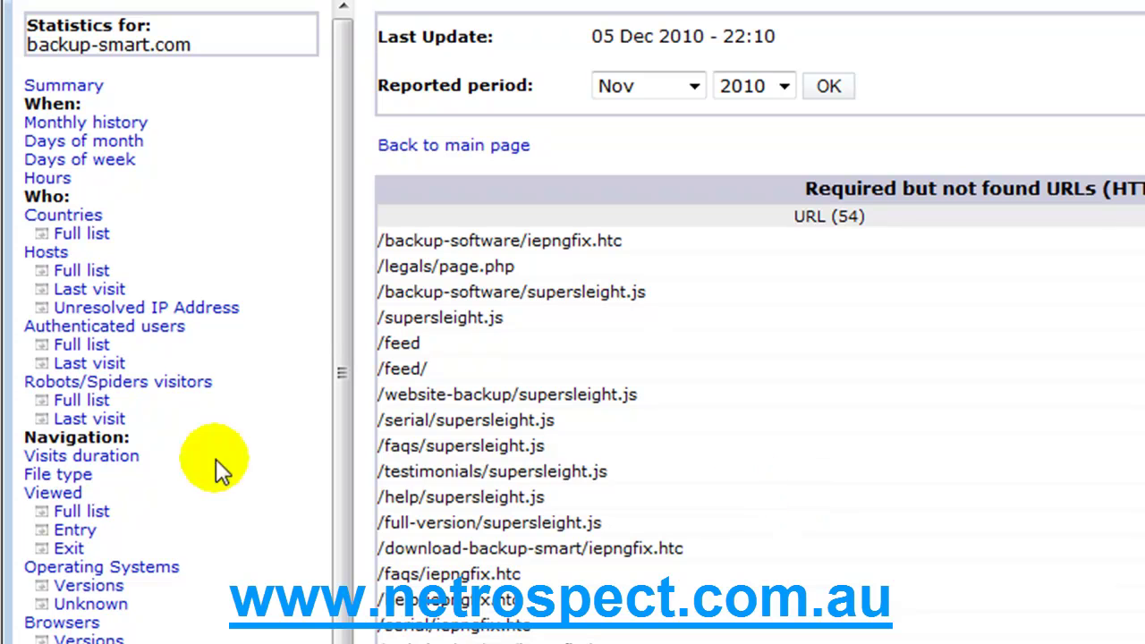
{"action": "left_click_drag", "start_coordinate": [341, 279], "coordinate": [341, 457]}
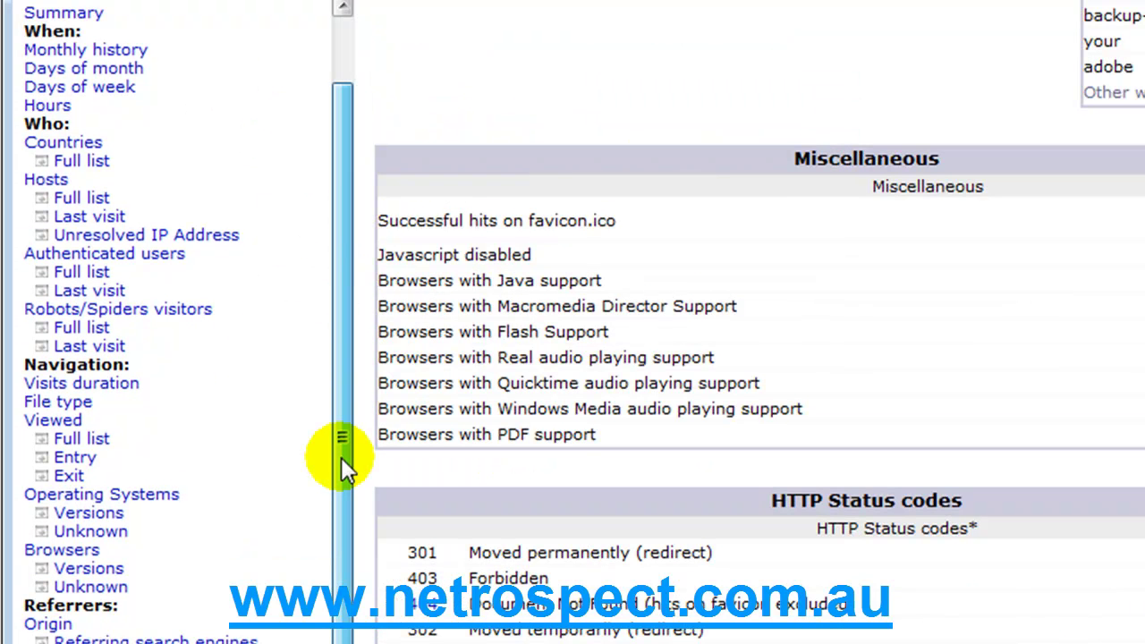
{"action": "left_click_drag", "start_coordinate": [334, 388], "coordinate": [319, 158]}
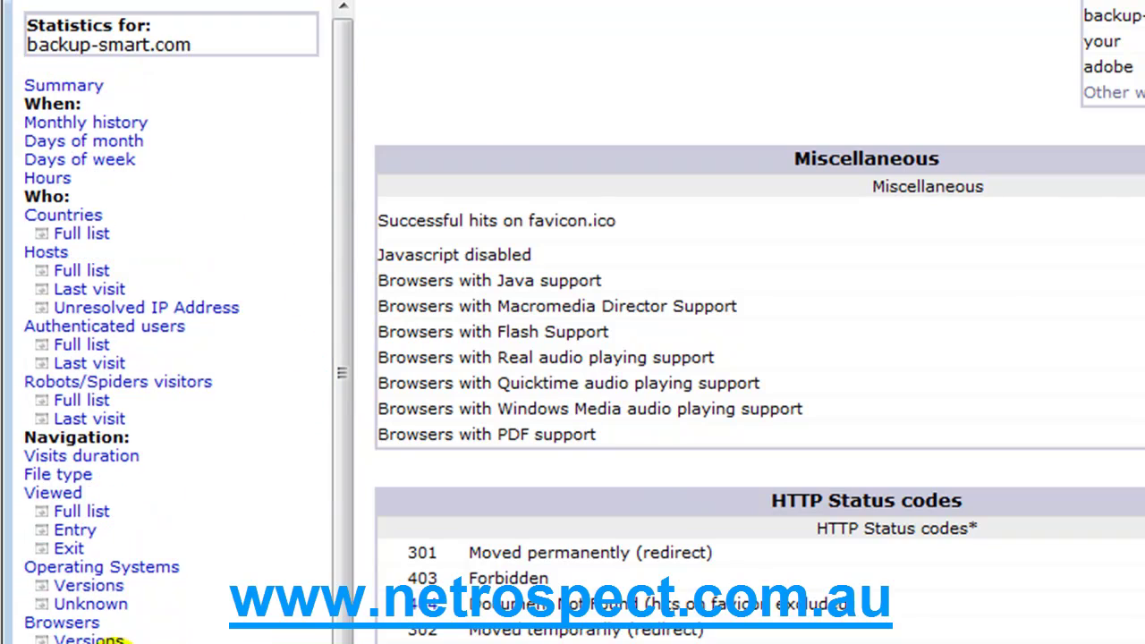
- Return to the top of the report, showing the Summary's 2394 unique visitors and Monthly history
{"action": "scroll", "coordinate": [971, 401], "scroll_direction": "up", "scroll_amount": 15}
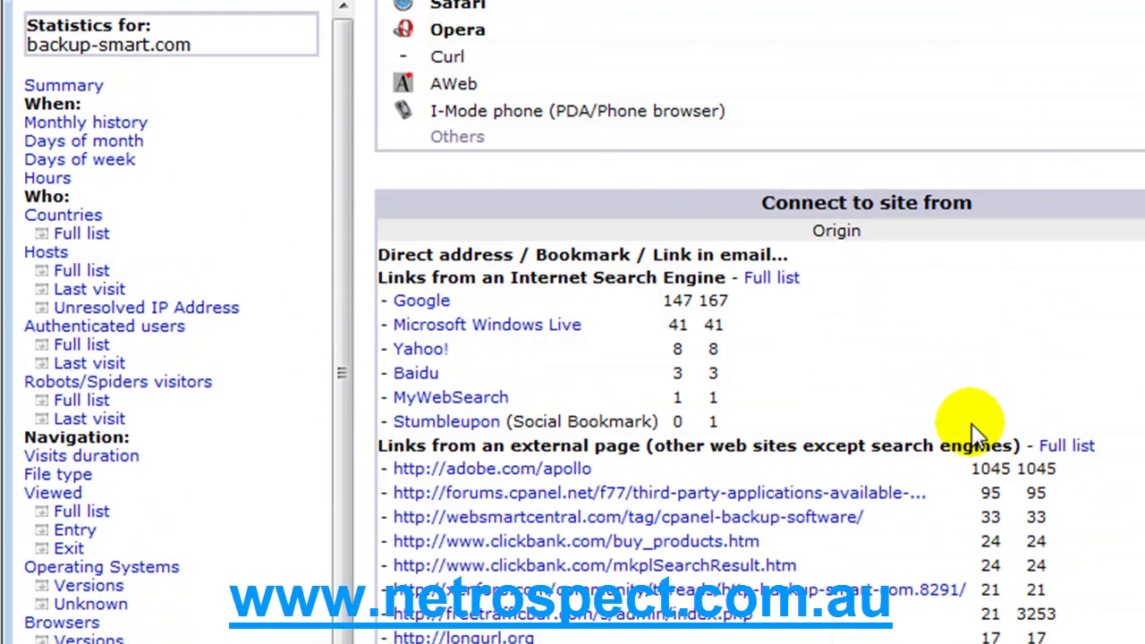
{"action": "scroll", "coordinate": [978, 432], "scroll_direction": "up", "scroll_amount": 20}
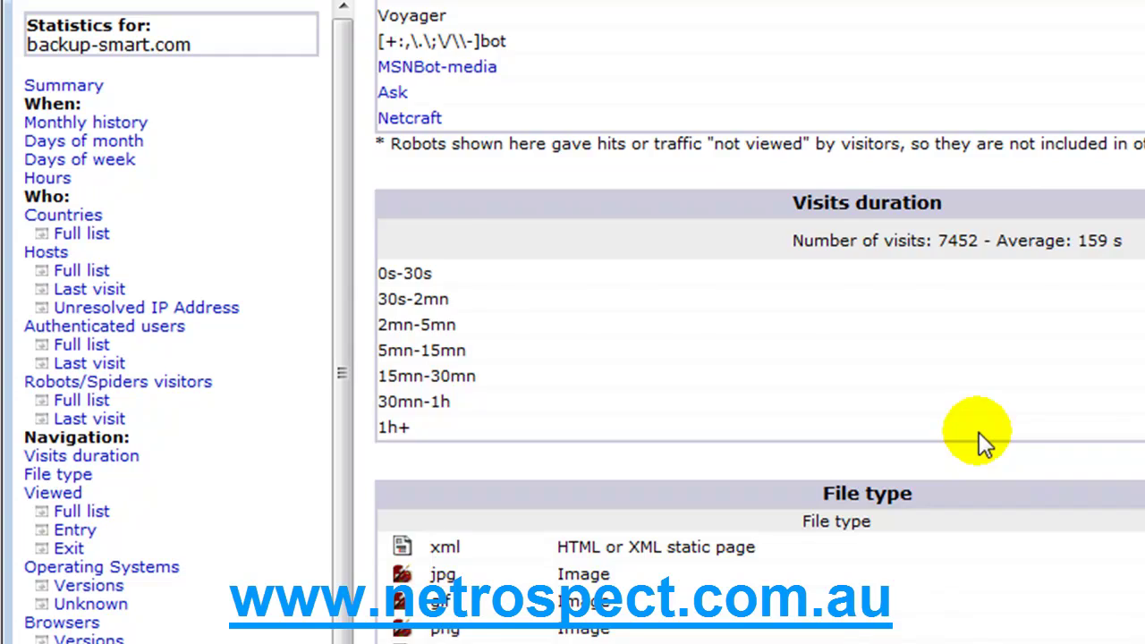
{"action": "scroll", "coordinate": [978, 432], "scroll_direction": "up", "scroll_amount": 15}
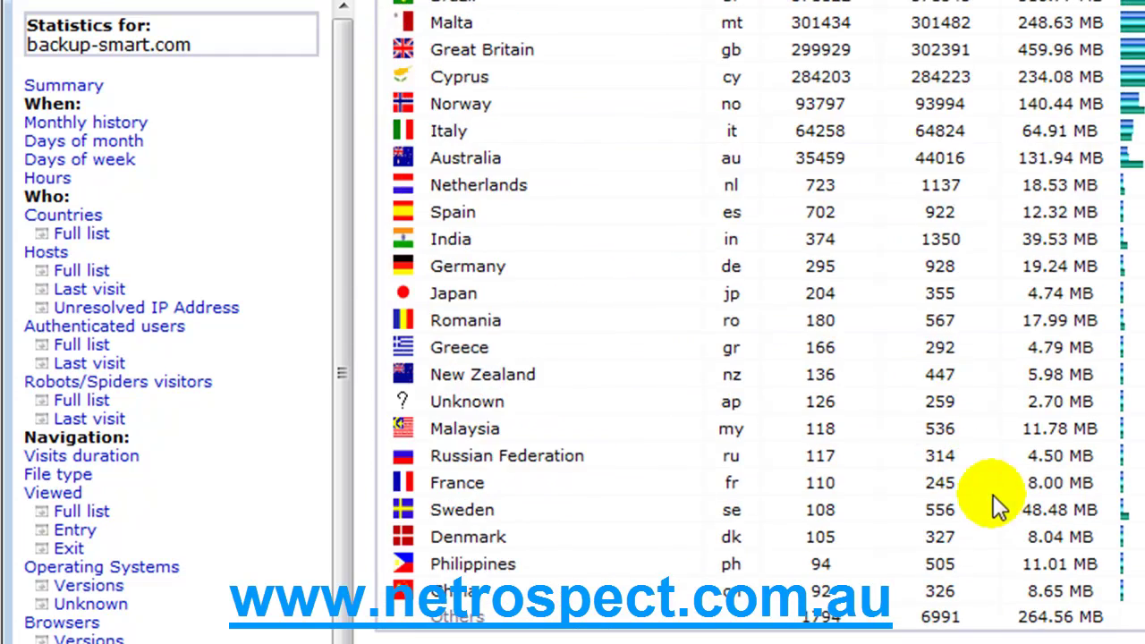
{"action": "scroll", "coordinate": [948, 586], "scroll_direction": "up", "scroll_amount": 15}
{"action": "scroll", "coordinate": [975, 592], "scroll_direction": "up", "scroll_amount": 15}
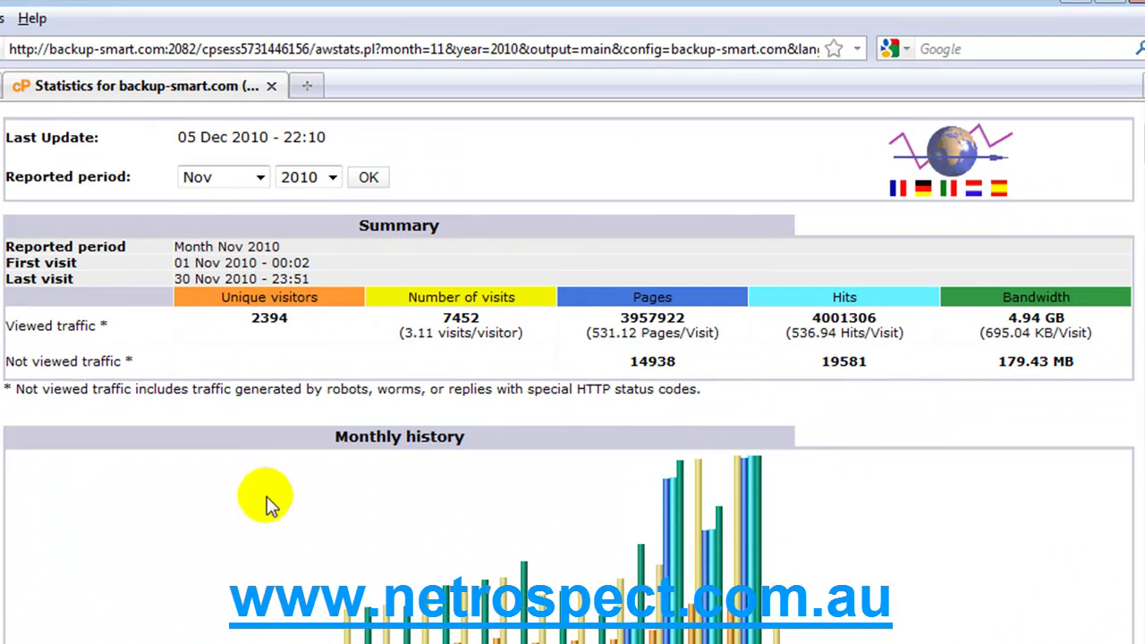
{"action": "left_click", "coordinate": [314, 502]}
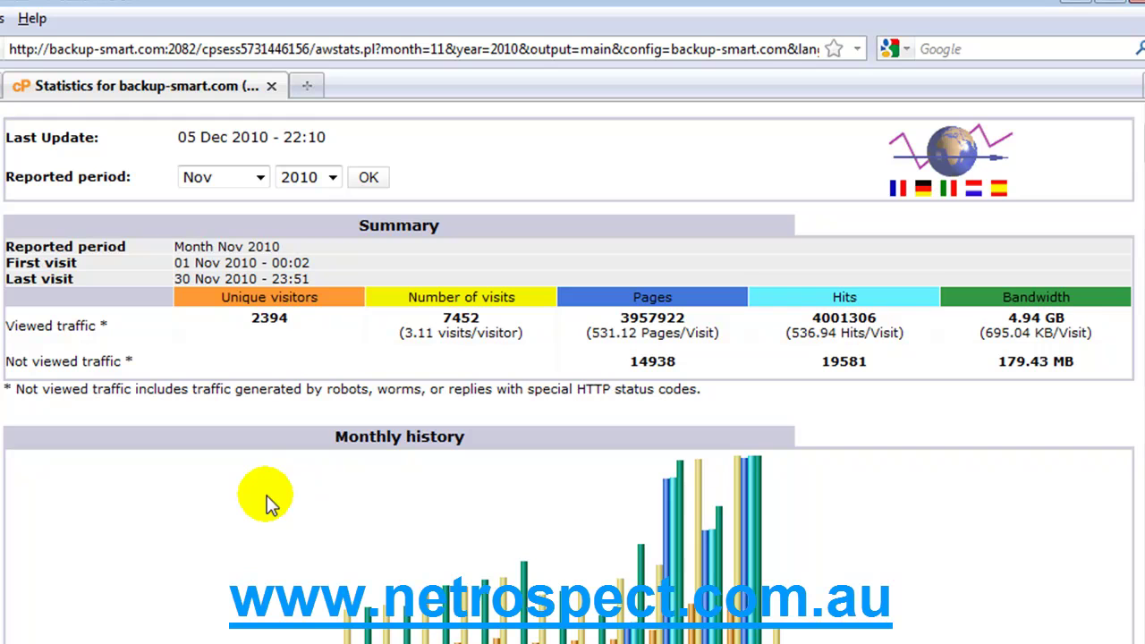